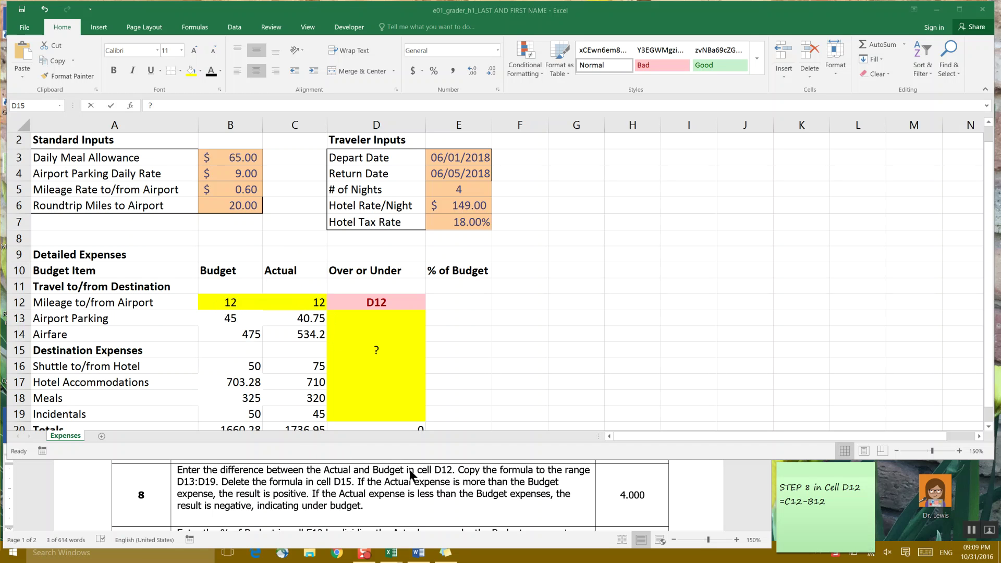
- Replace D12's placeholder with =C12-B12, showing 0 for the mileage difference
key("alt+Tab")
left_click(399, 301)
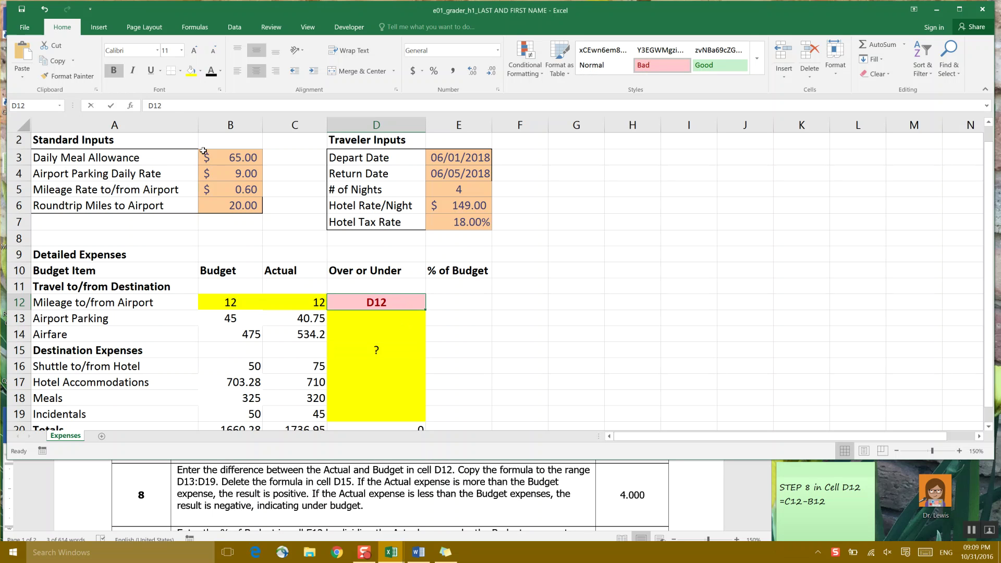
left_click(164, 106)
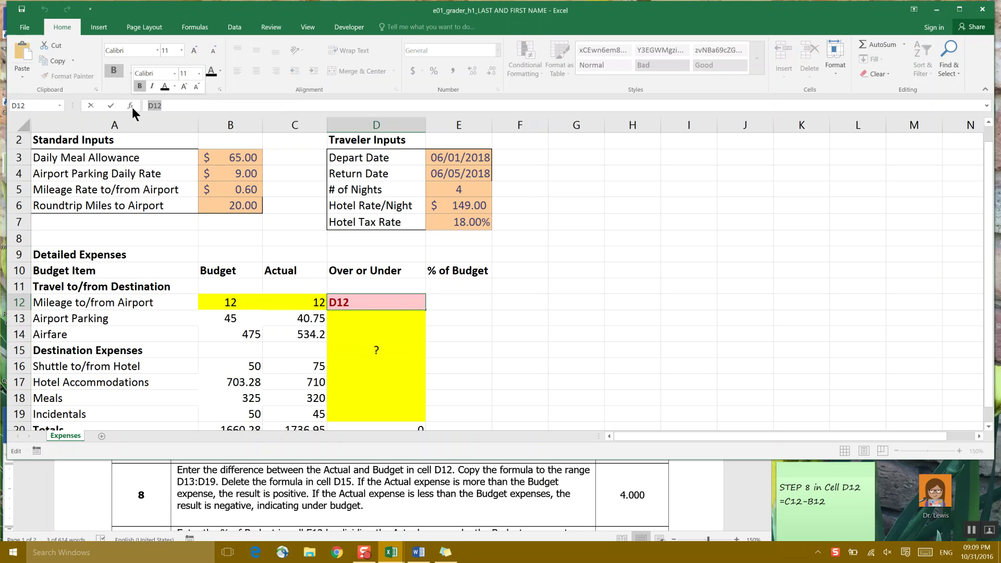
key("BackSpace")
key("BackSpace")
key("BackSpace")
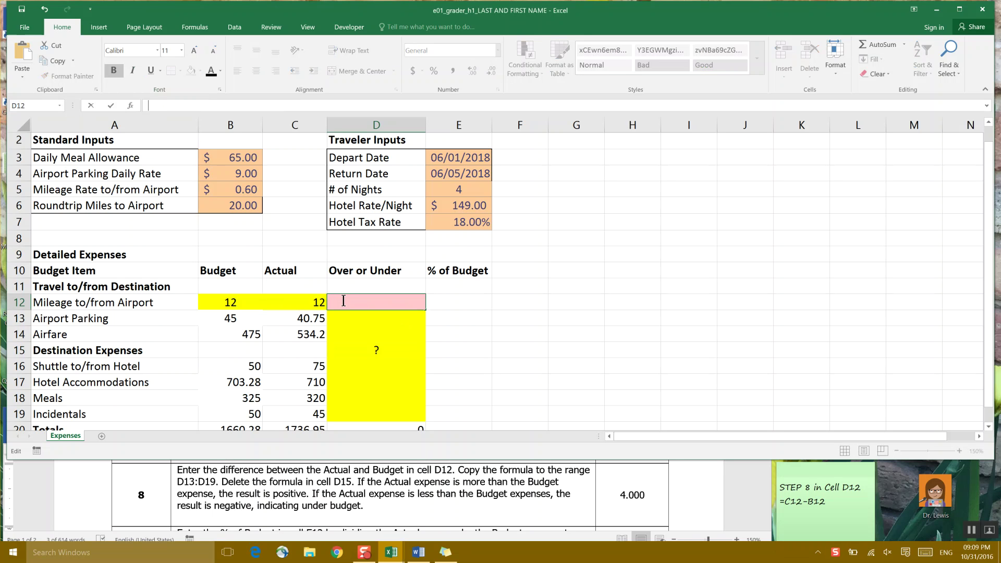
type("=")
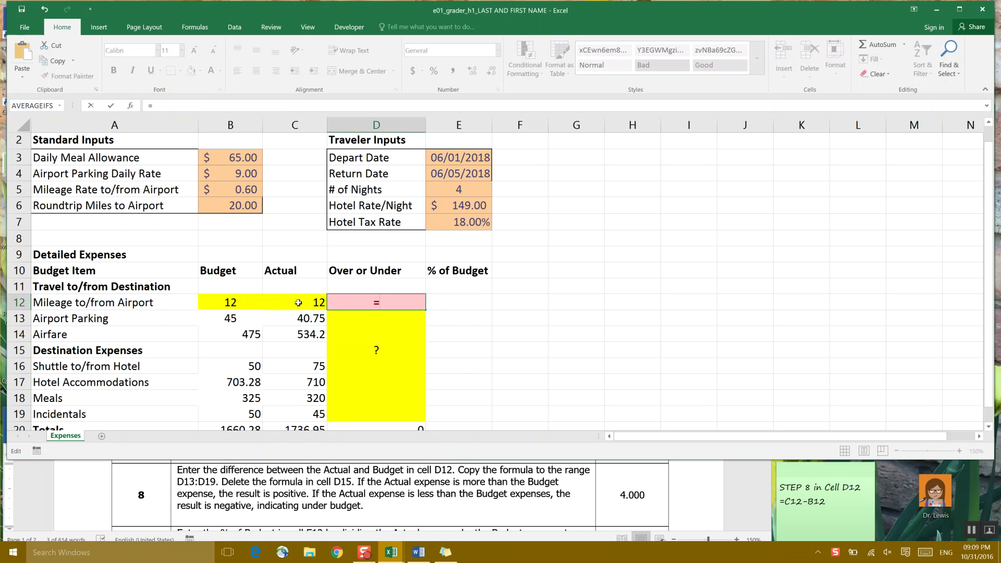
left_click(298, 303)
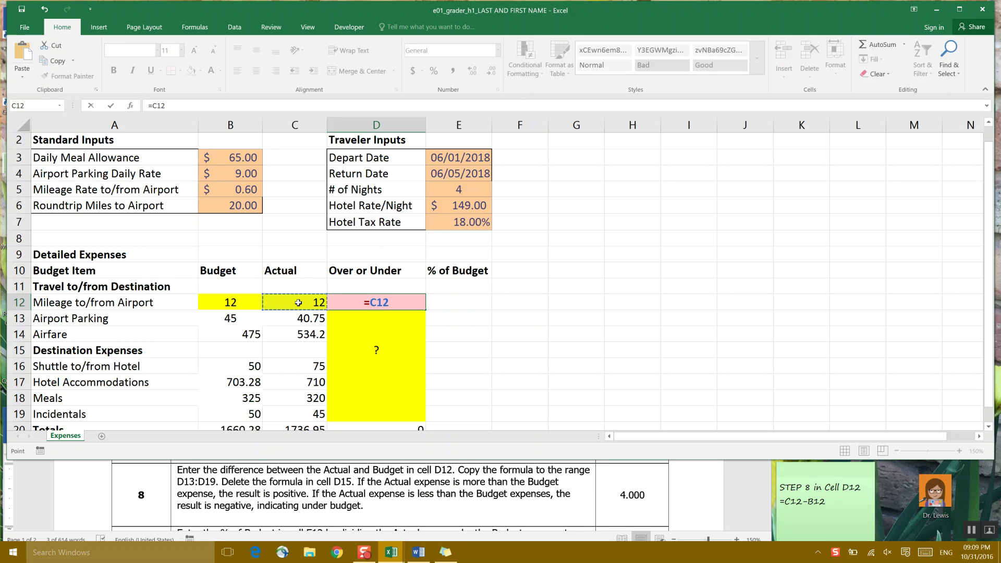
type("-")
left_click(245, 302)
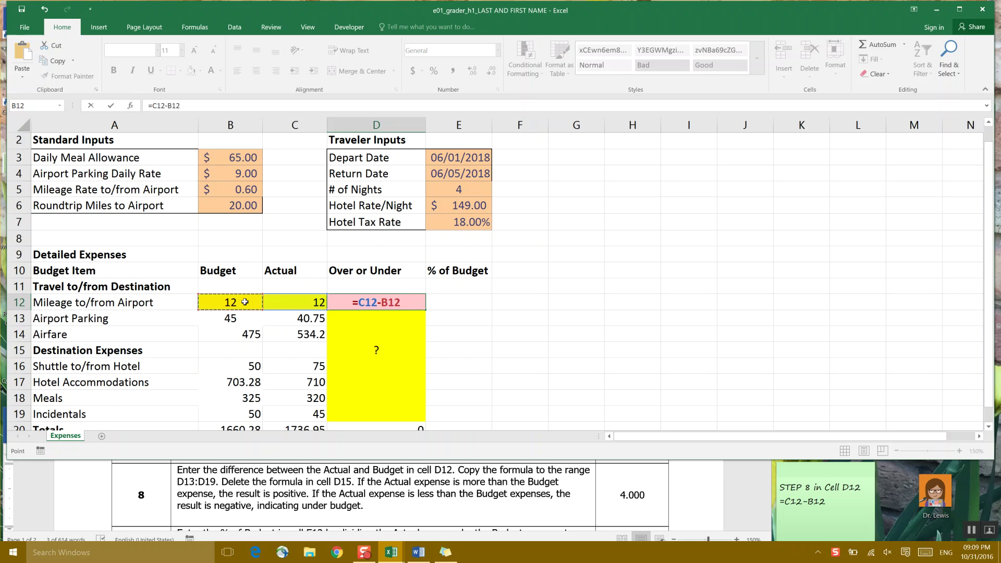
key("Return")
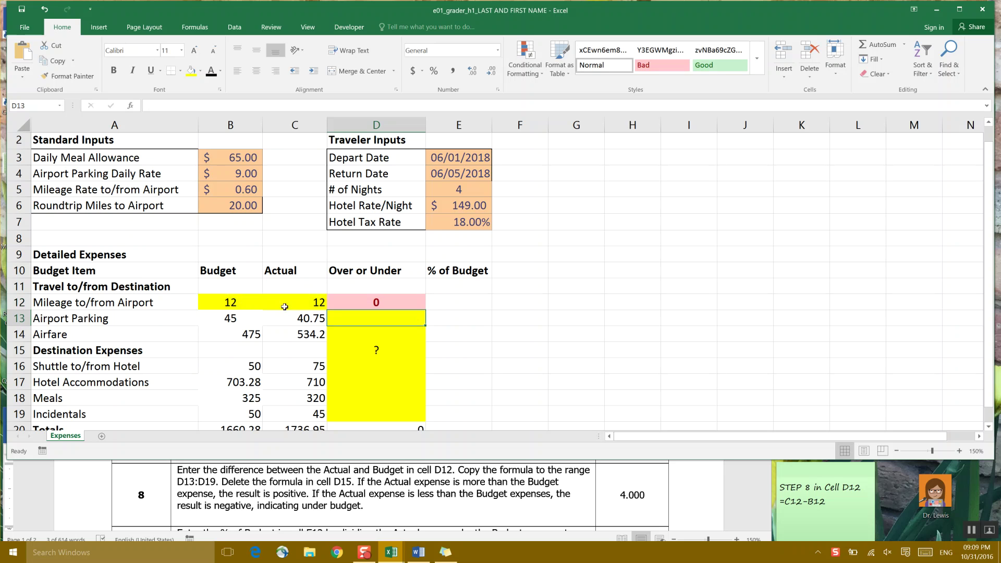
- Fill the =C12-B12 difference formula from D12 down to D19
left_click(419, 302)
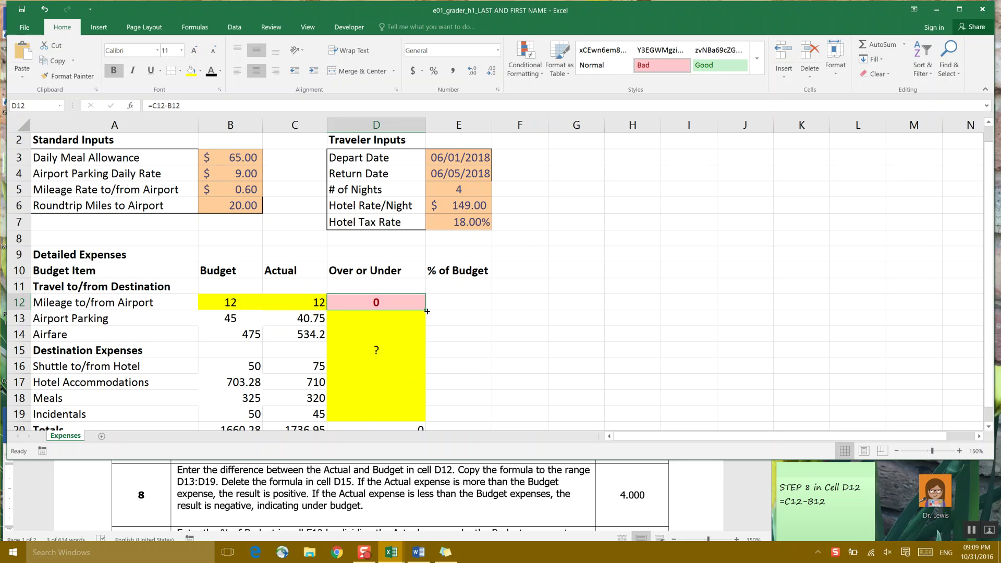
left_click_drag(426, 309, 422, 417)
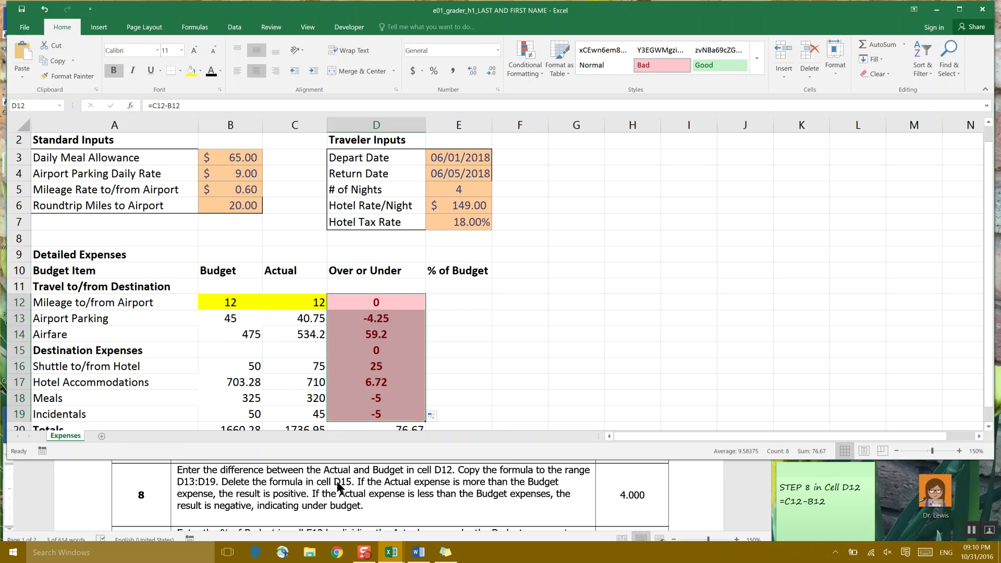
- Clear All from cell D15 on the Destination Expenses heading row
left_click(392, 353)
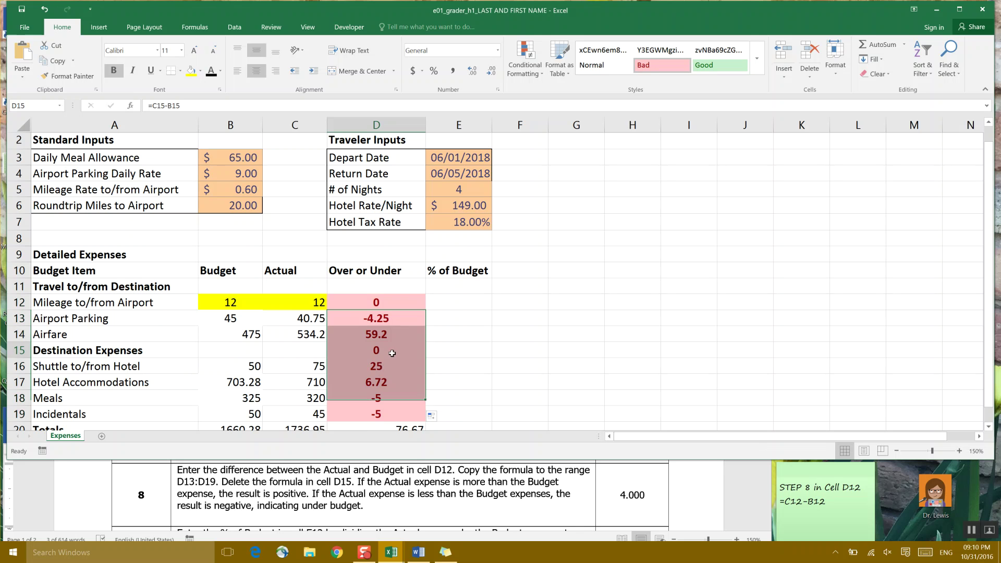
left_click(888, 72)
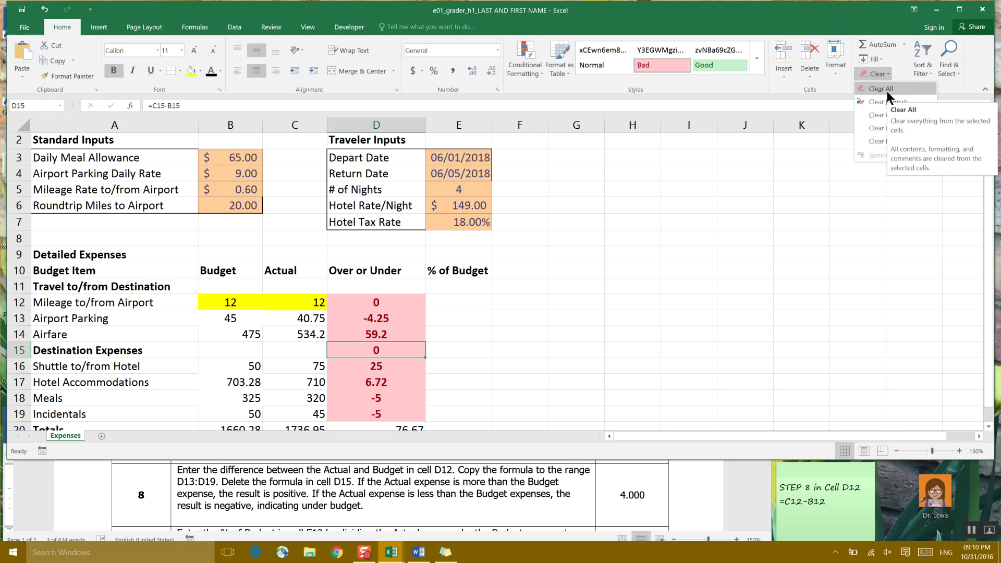
left_click(886, 92)
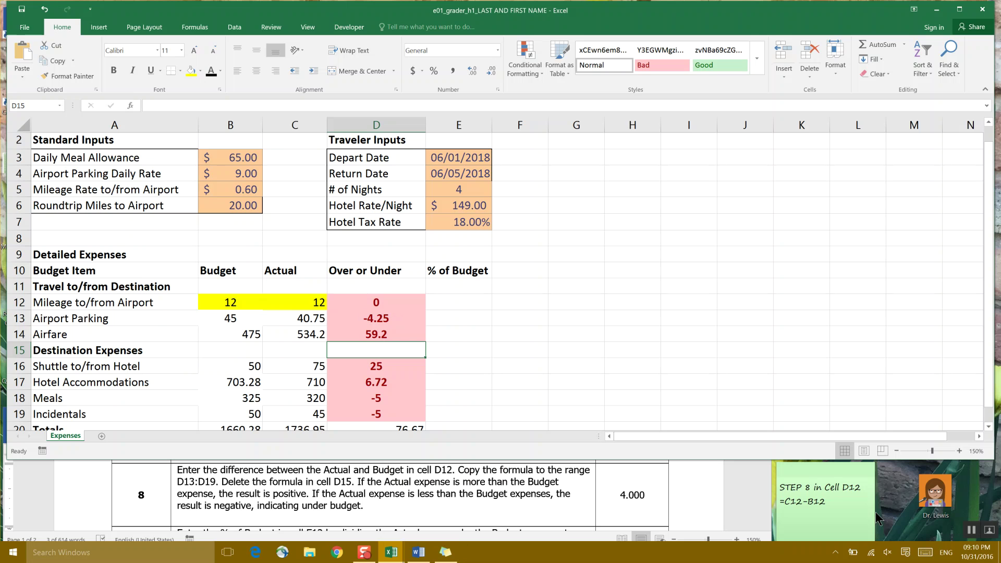
left_click(971, 530)
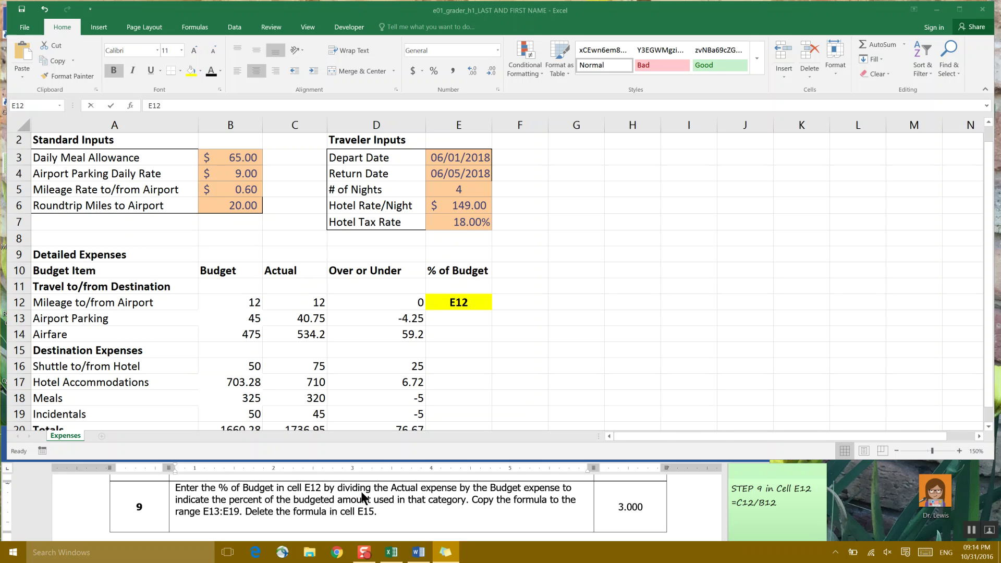
- Apply yellow fill color to the mileage Actual C12 and Budget B12 cells
left_click(306, 302)
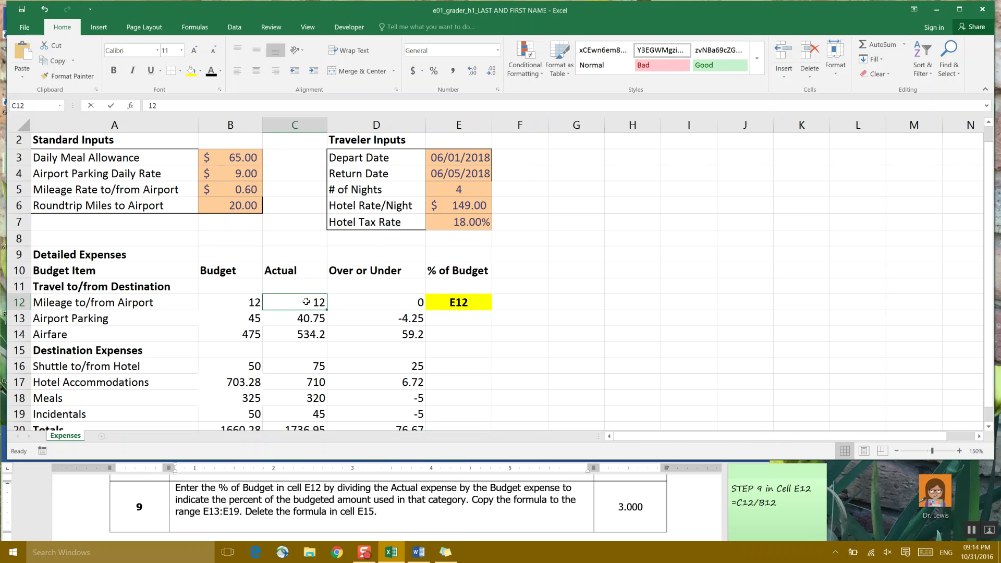
left_click(191, 71)
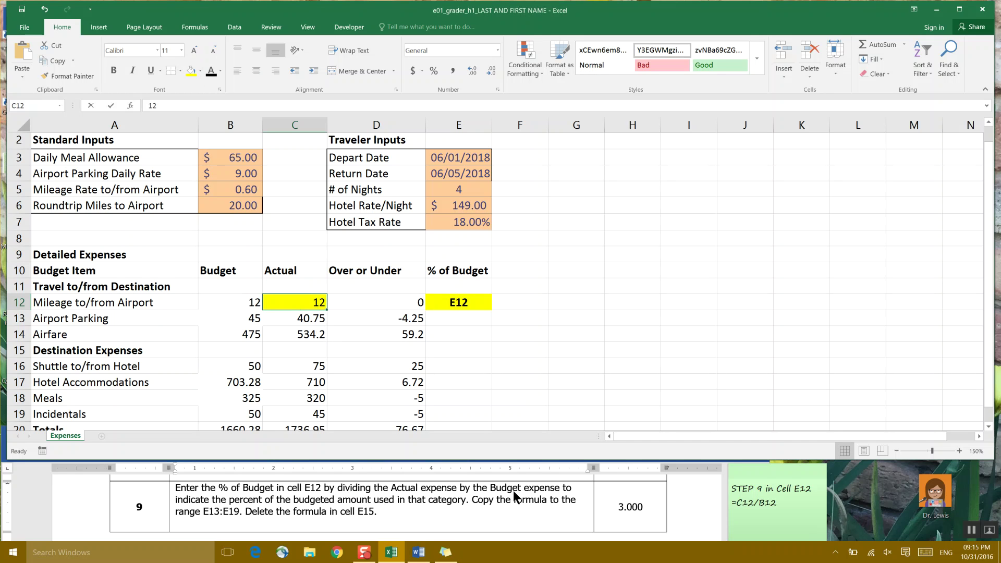
left_click(243, 302)
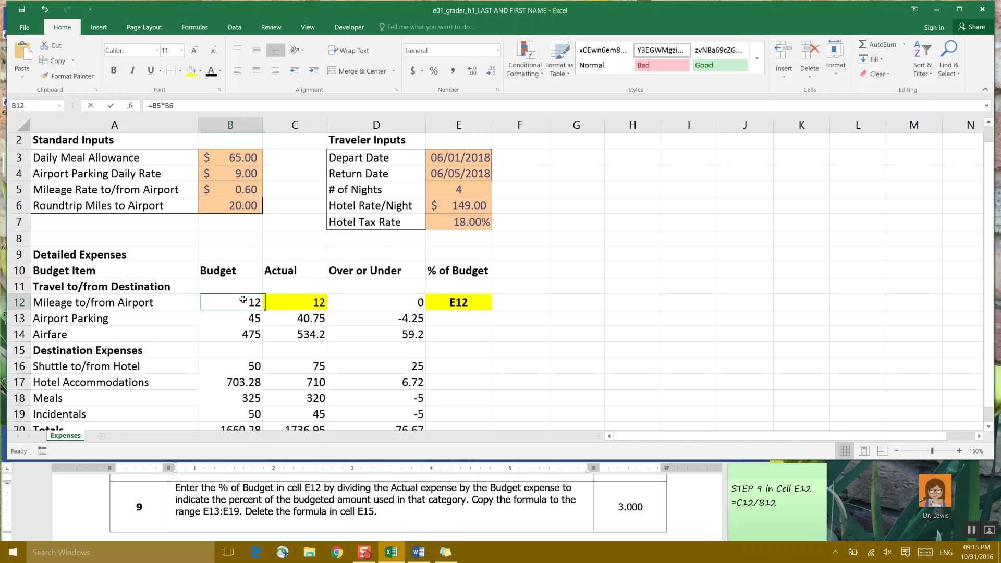
left_click(191, 71)
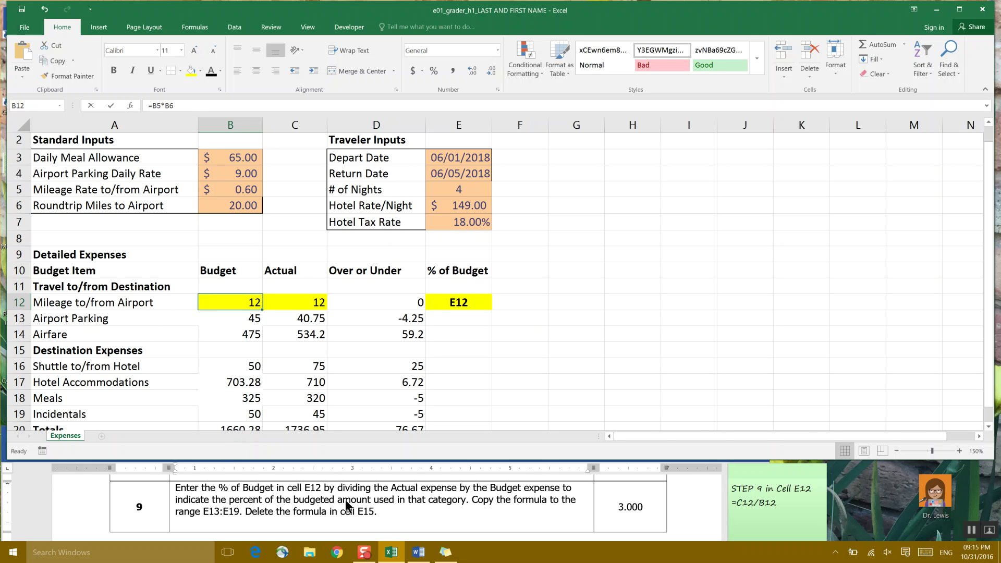
left_click(446, 302)
- Enter =C12/B12 in E12 so the mileage % of Budget shows 1
type("=")
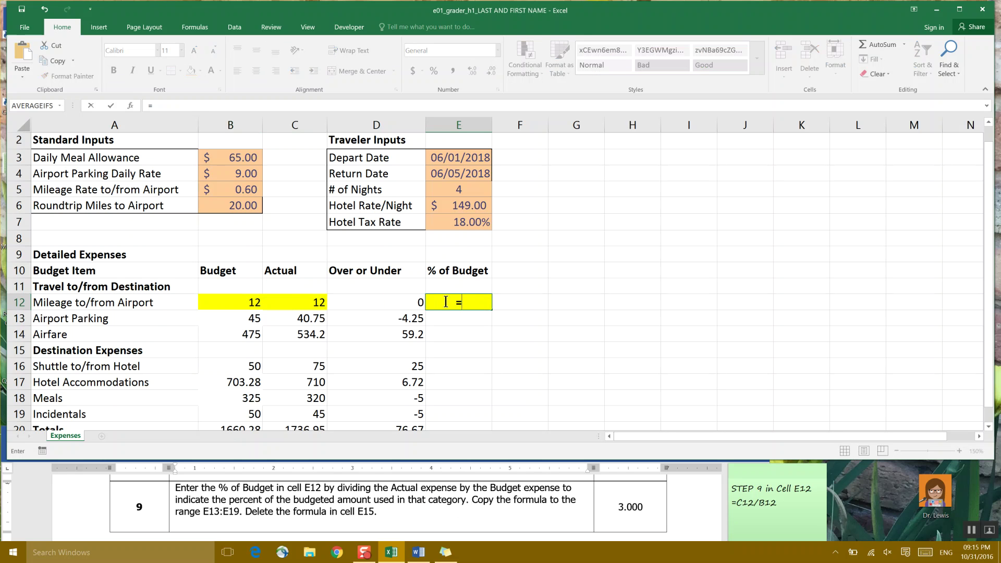
left_click(309, 308)
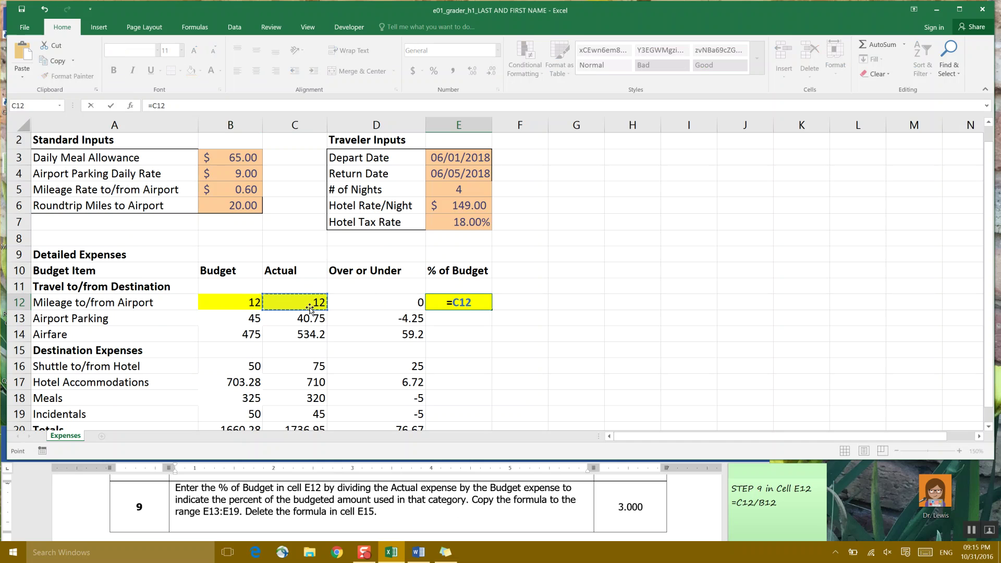
type("/")
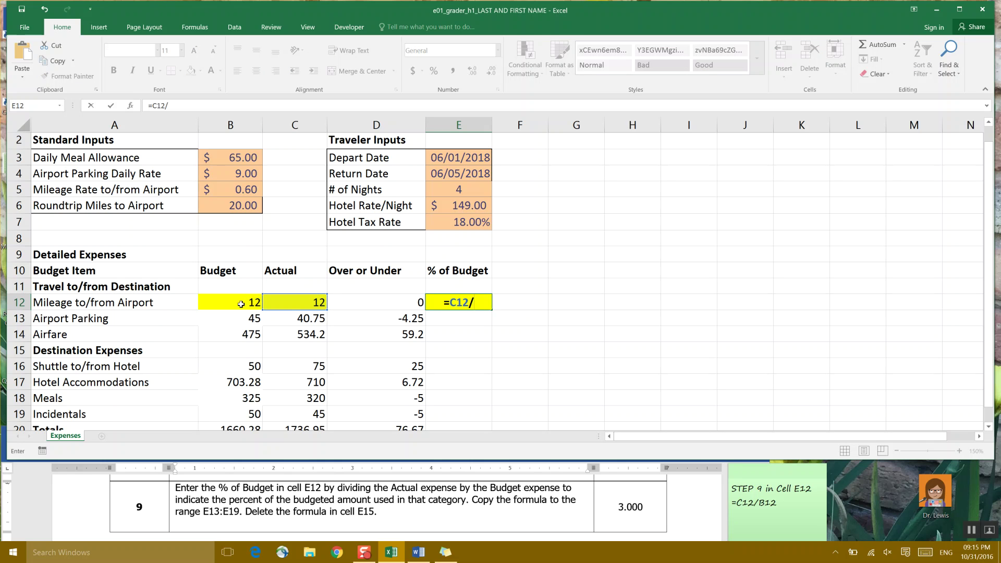
left_click(241, 304)
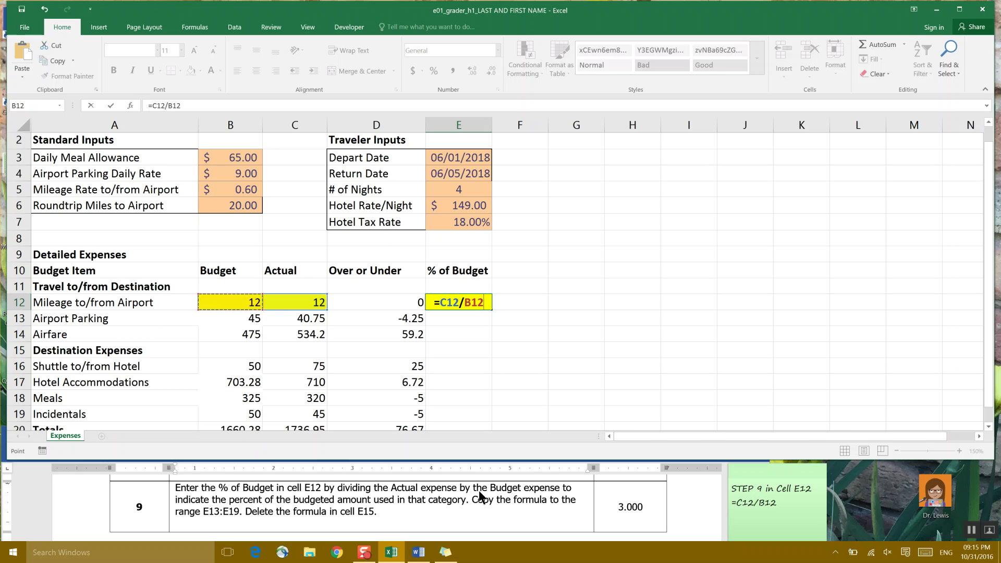
key("Return")
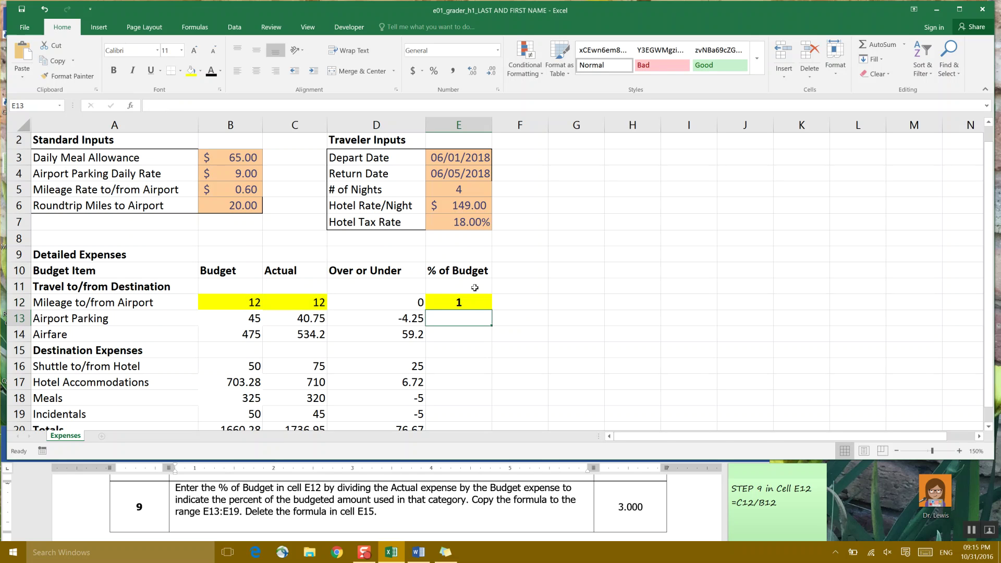
left_click(474, 300)
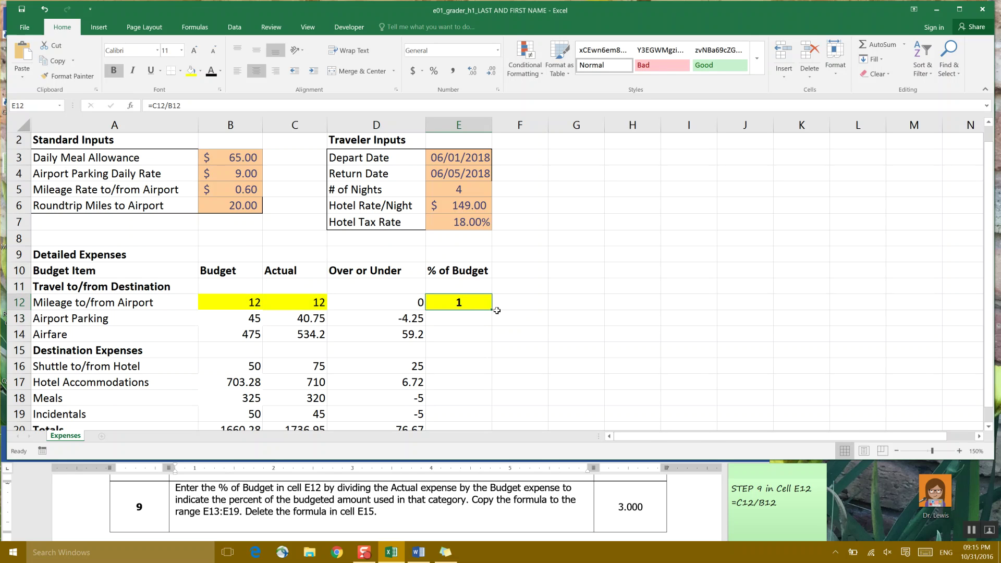
- Fill the E12 % of Budget formula down through E19
left_click_drag(490, 309, 489, 423)
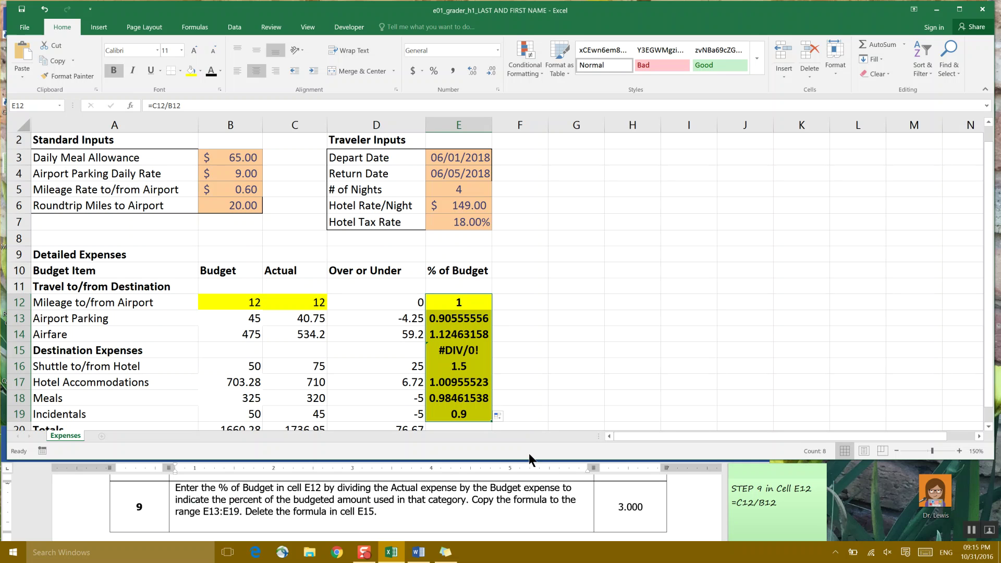
key("Return")
key("Return")
key("Return")
key("Return")
key("Return")
key("Return")
key("Return")
key("Return")
- Clear the #DIV/0! formula from E15, verify E12's =C12/B12, and save the workbook
left_click(531, 325)
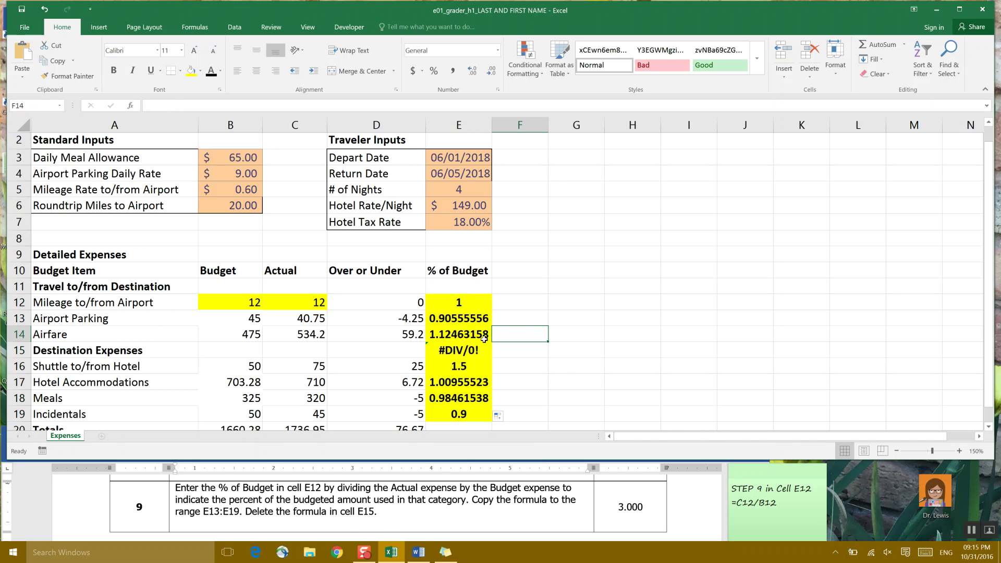
left_click(461, 352)
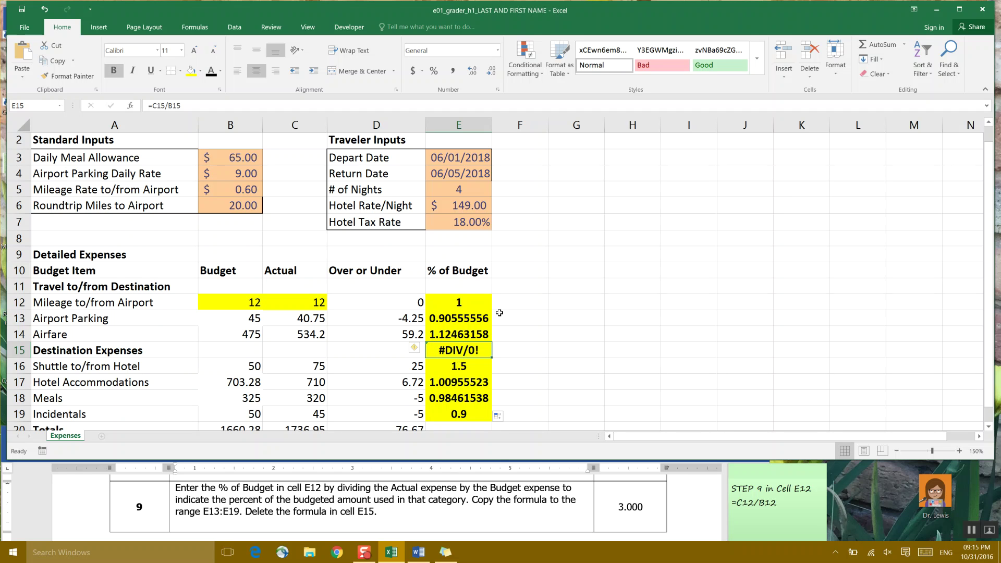
left_click(884, 76)
left_click(883, 89)
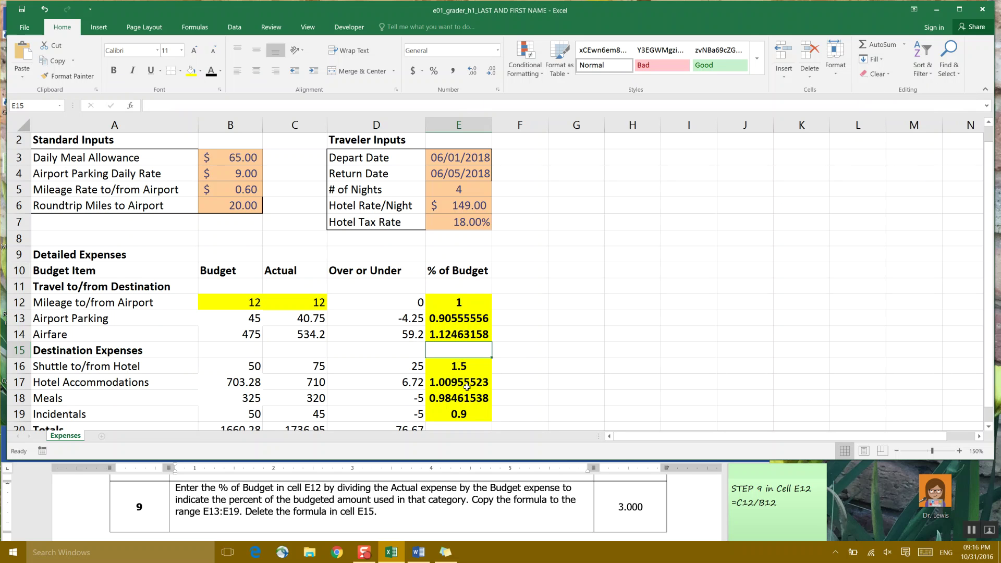
left_click(464, 301)
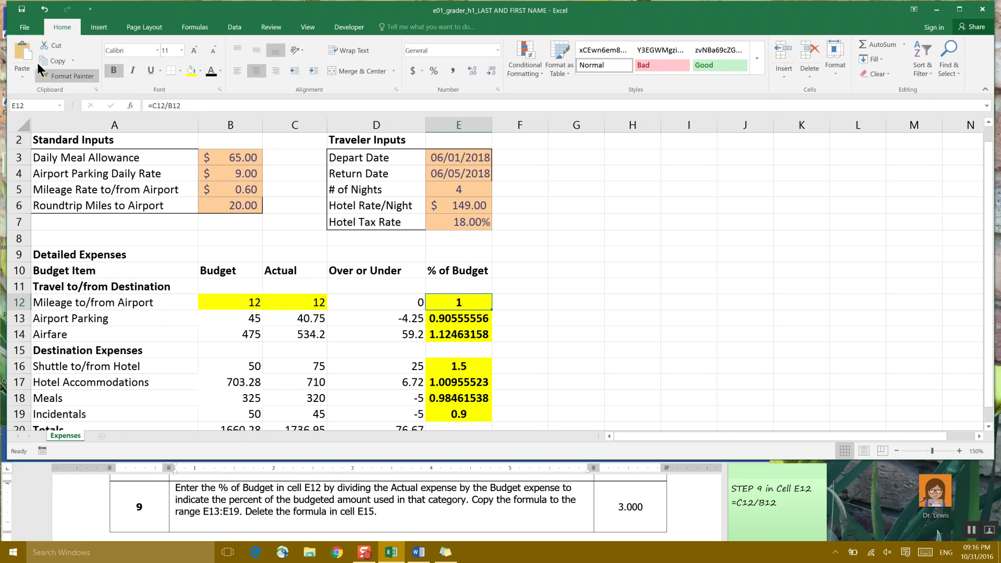
left_click(22, 9)
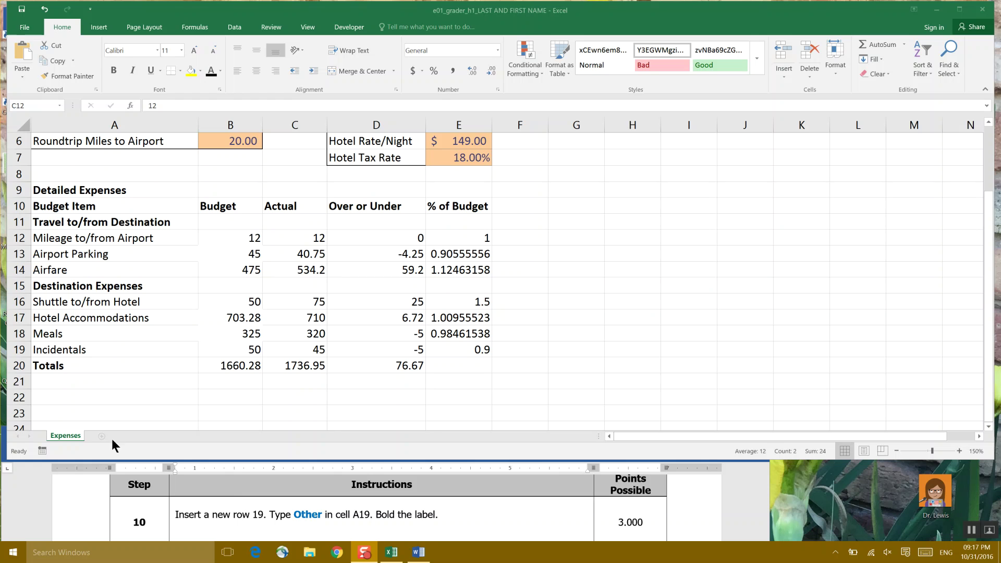
- Insert a blank row 19 above Incidentals, undoing an accidental insert above Totals
key("alt+Tab")
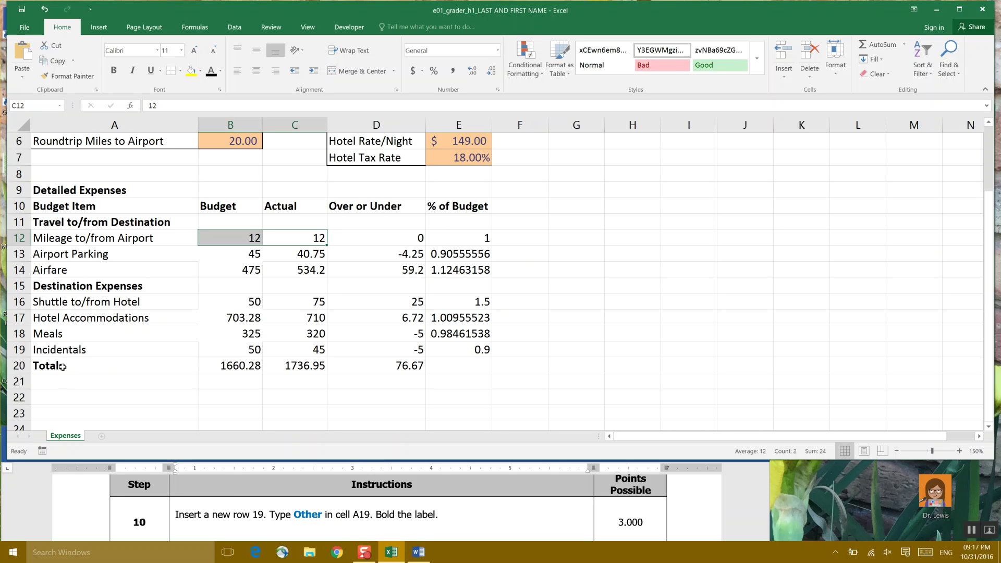
right_click(62, 367)
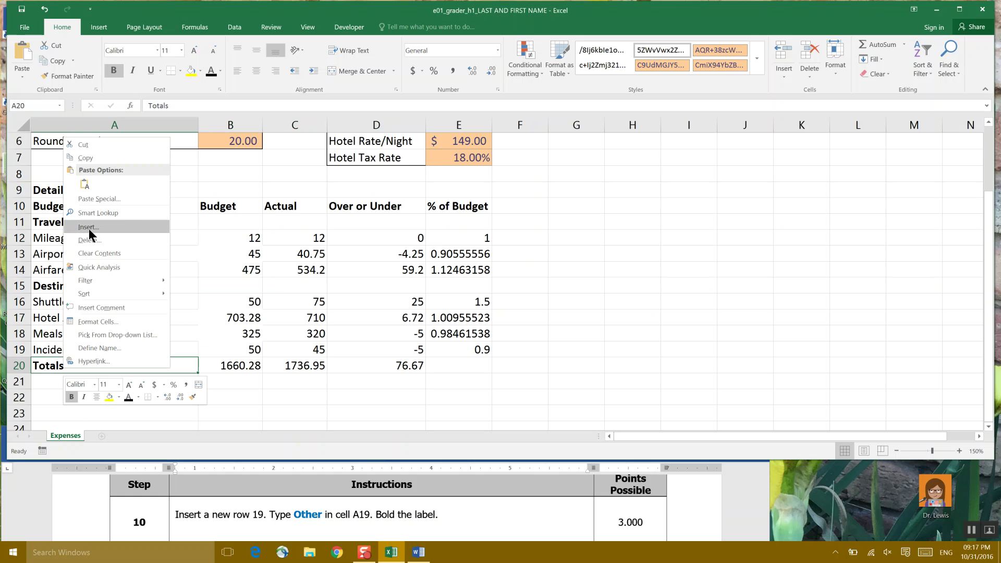
left_click(90, 228)
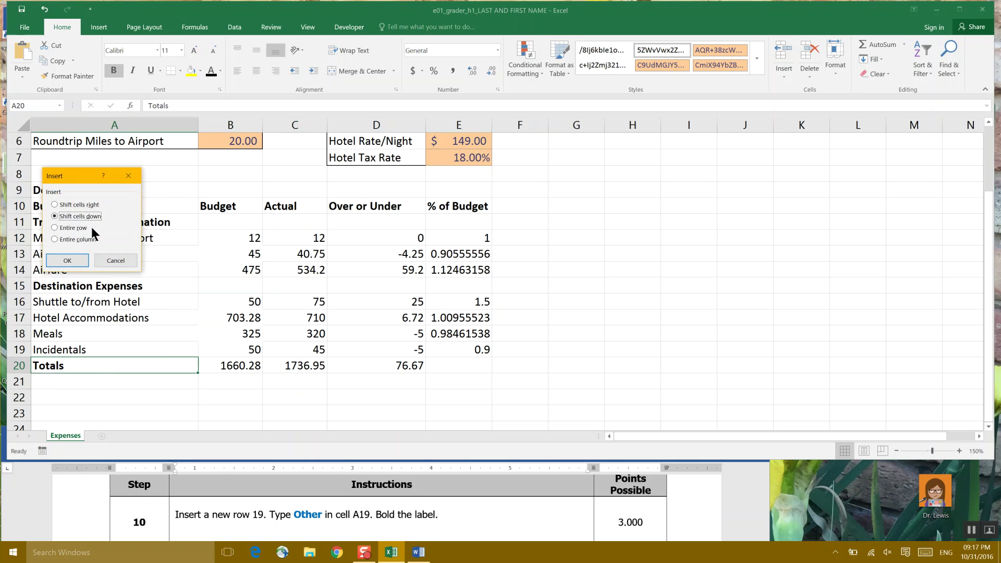
left_click(55, 228)
left_click(67, 259)
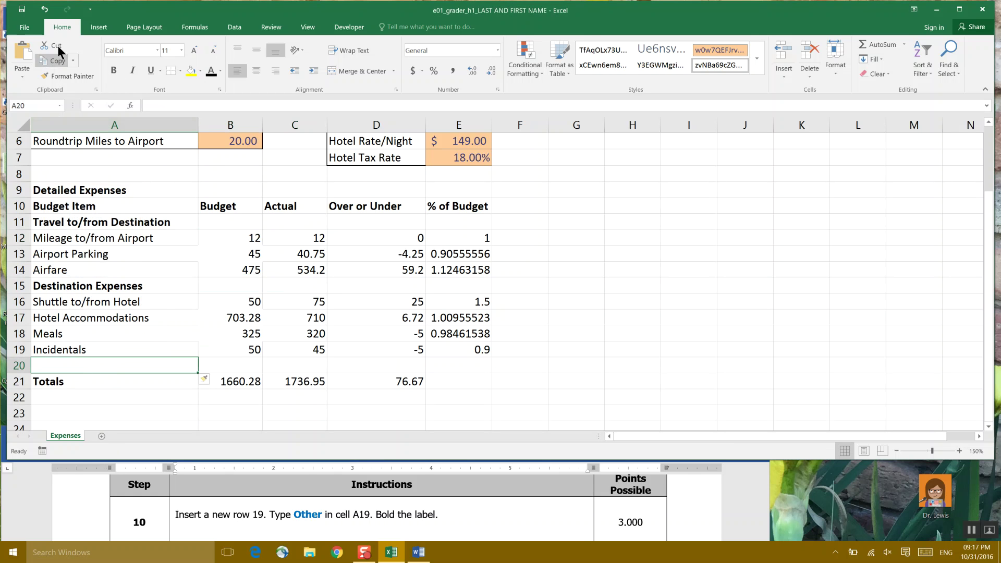
left_click(45, 10)
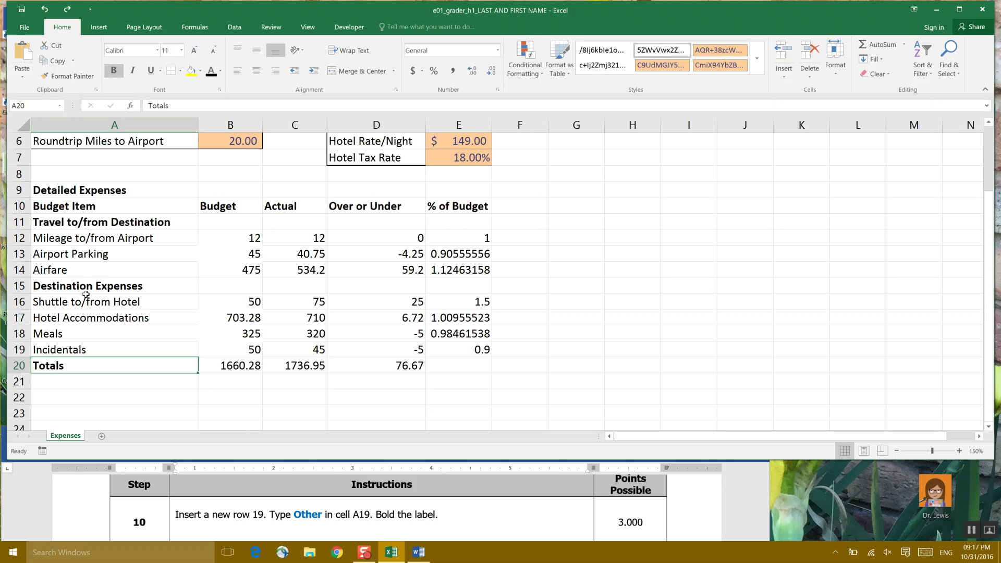
left_click(79, 350)
right_click(78, 350)
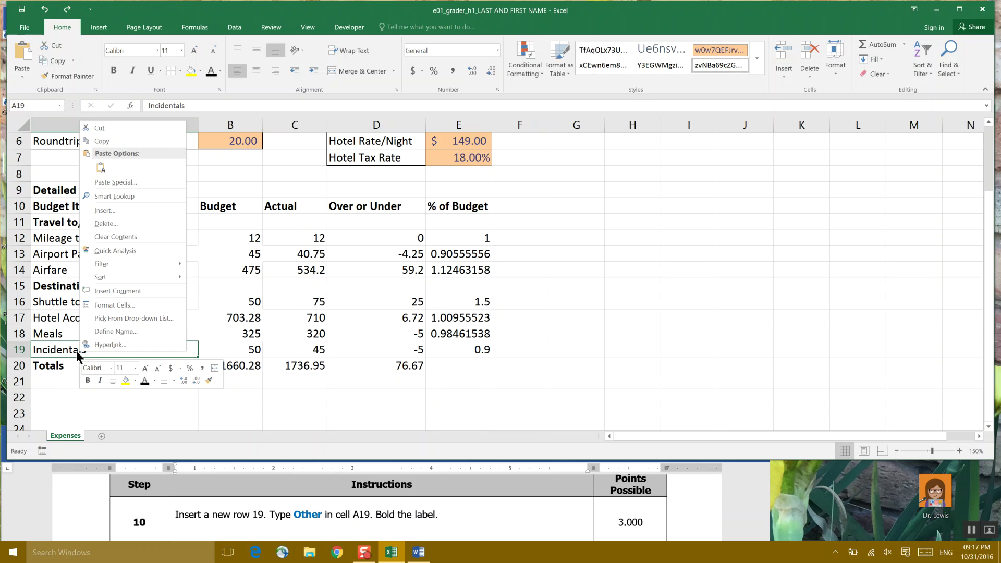
left_click(115, 210)
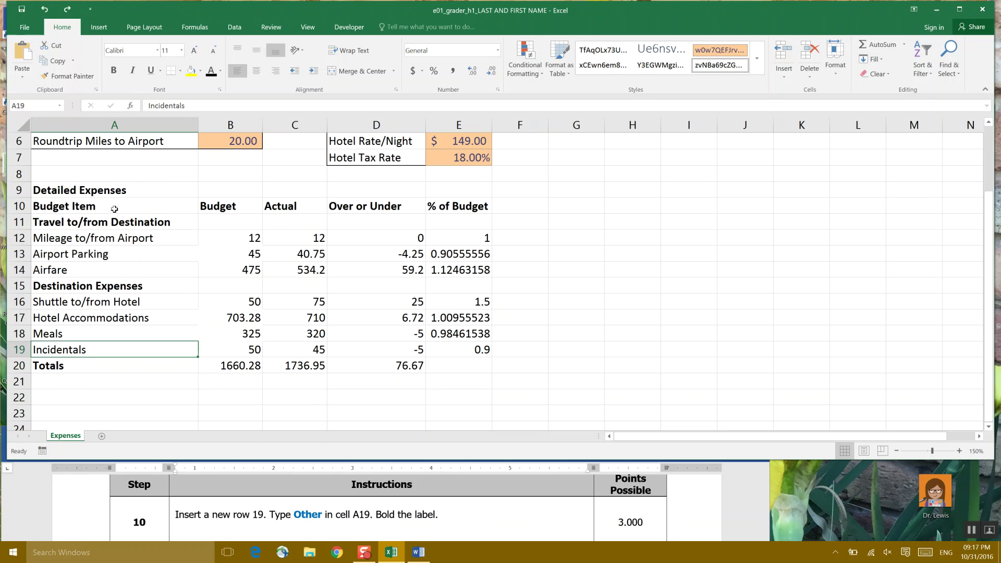
left_click(78, 210)
left_click(90, 242)
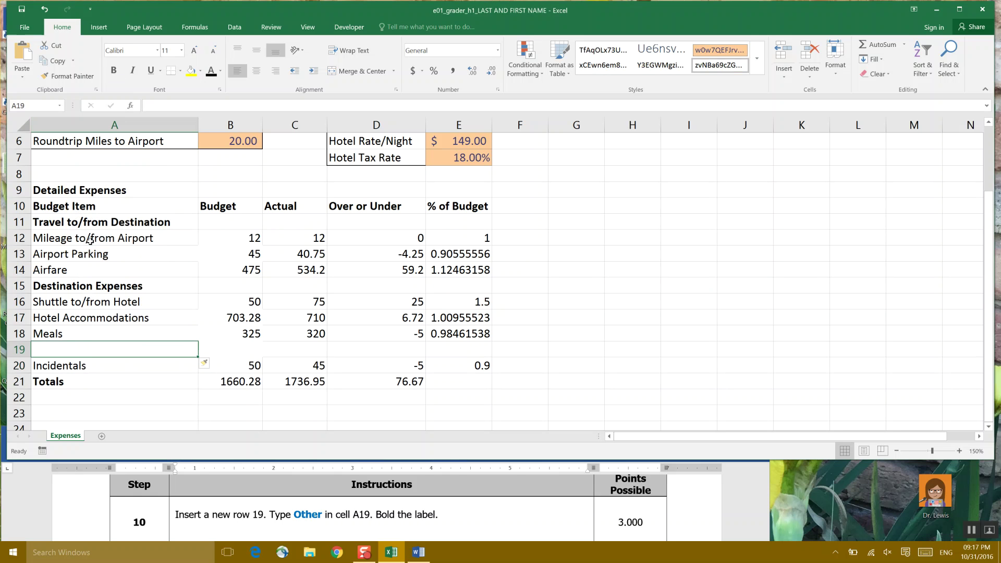
- Label the new row 'Other' in bold in A19 and save the workbook
left_click(190, 71)
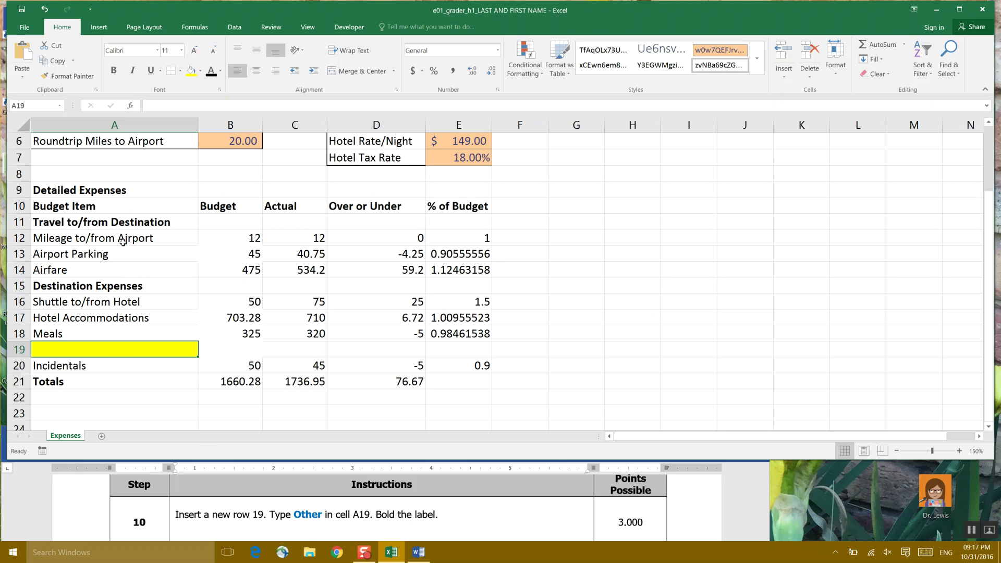
type("Other")
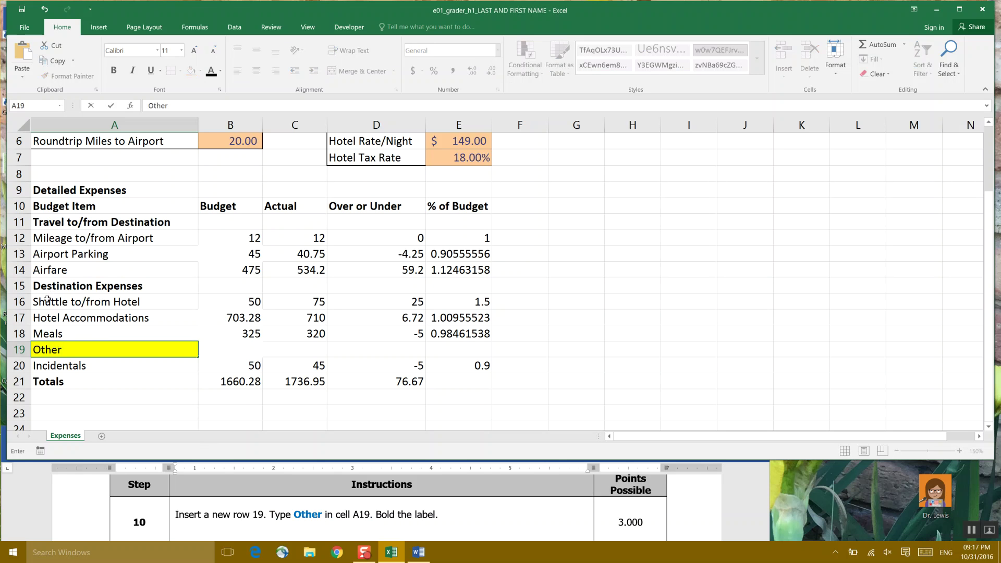
left_click_drag(79, 353, 28, 350)
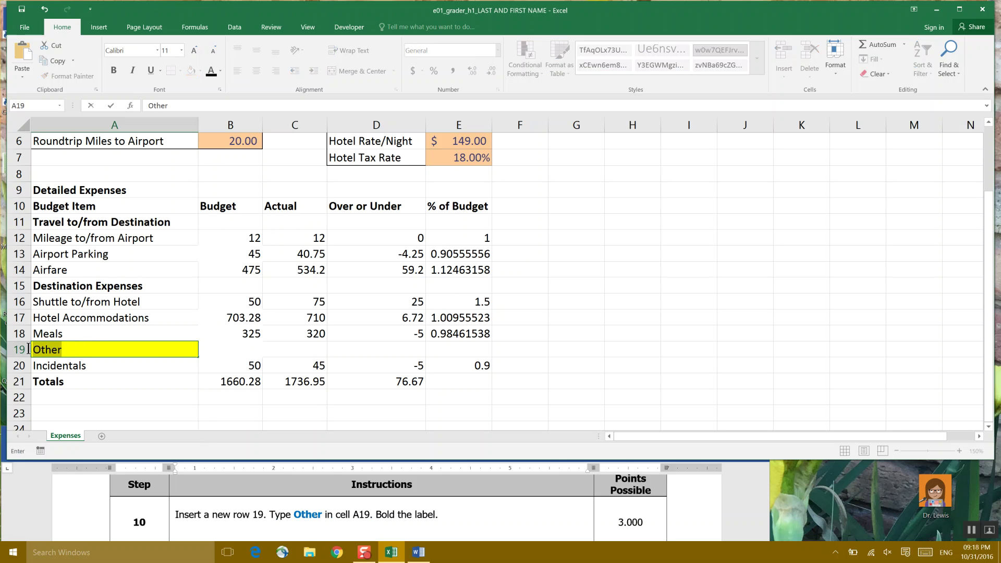
left_click(112, 69)
left_click(21, 11)
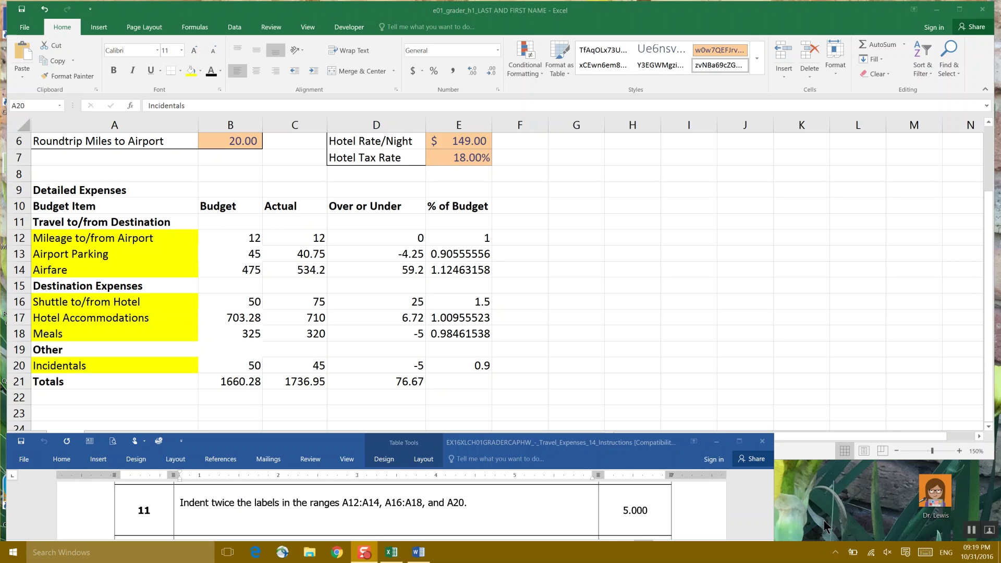
- Increase the indent twice on labels A12:A14, A16:A18 and Incidentals in A20
left_click(172, 238)
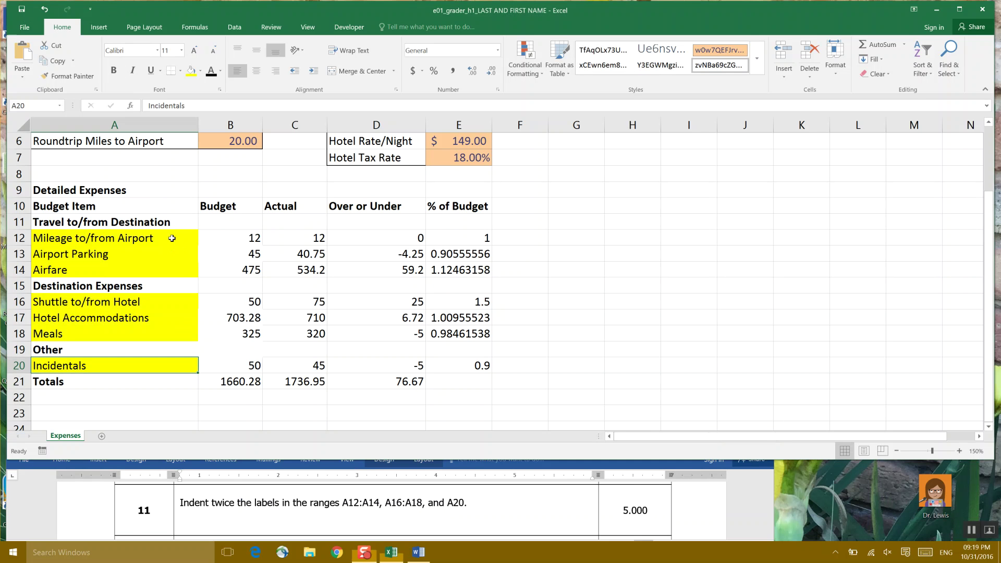
left_click_drag(172, 238, 174, 268)
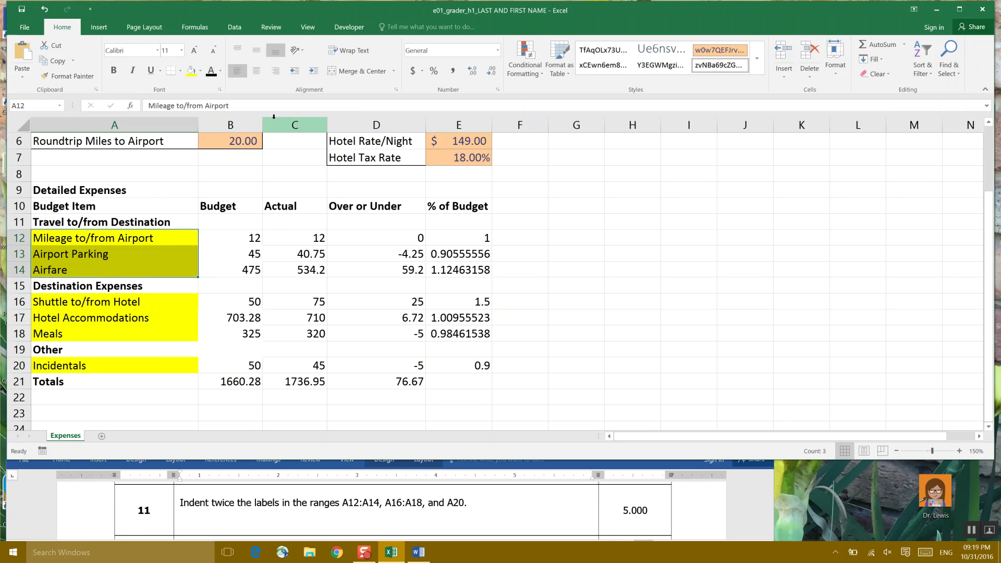
left_click(315, 70)
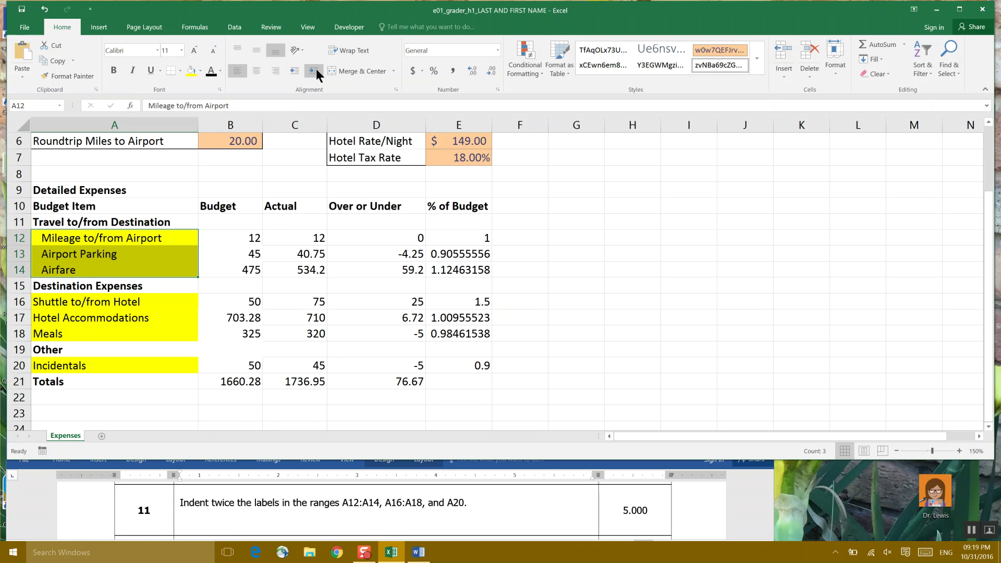
left_click(314, 70)
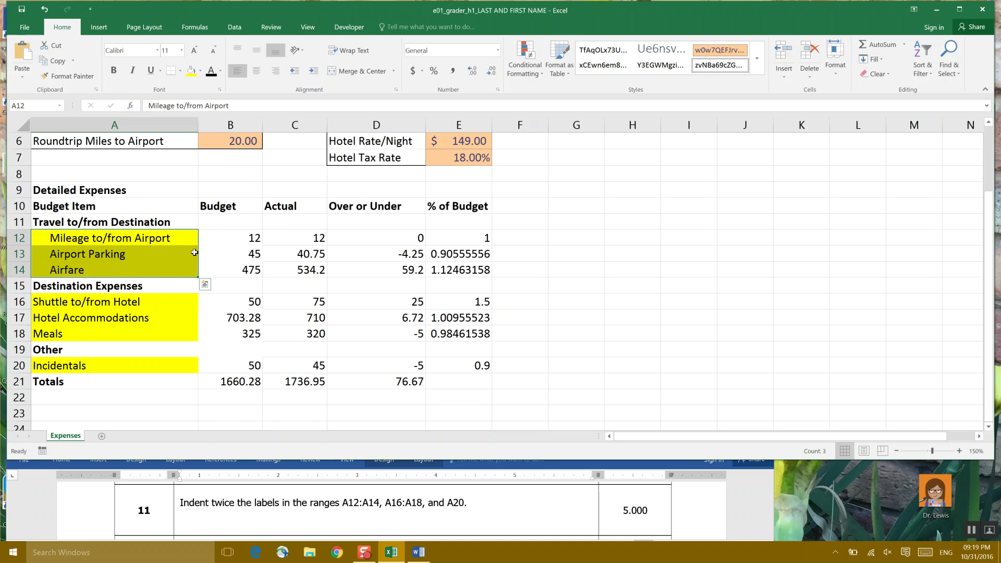
left_click_drag(172, 299, 173, 337)
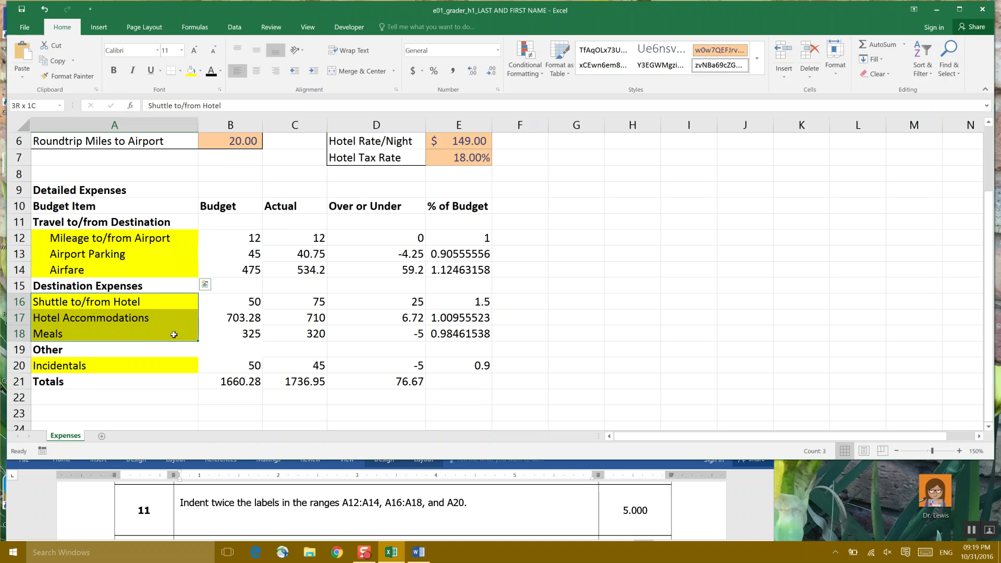
left_click(313, 70)
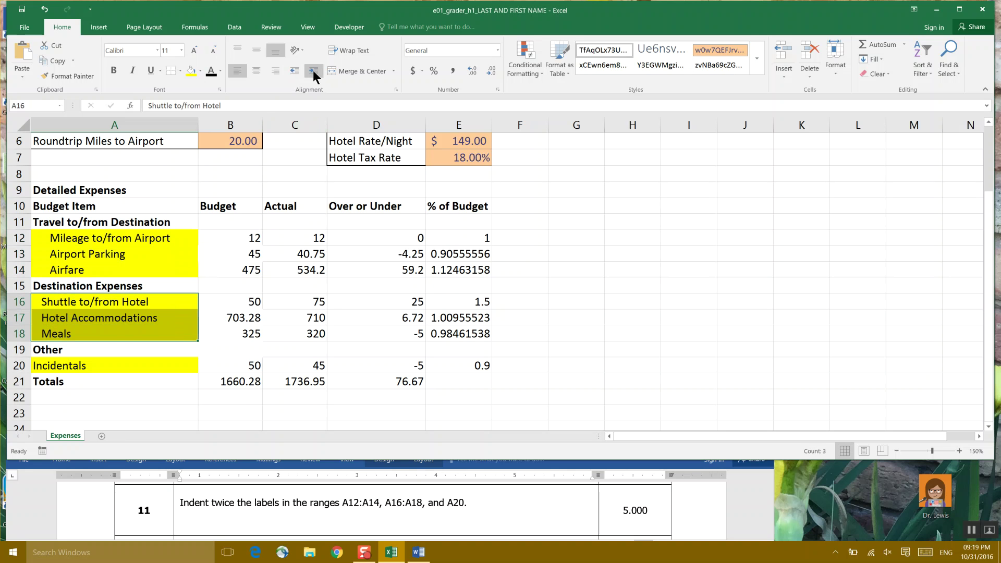
left_click(312, 71)
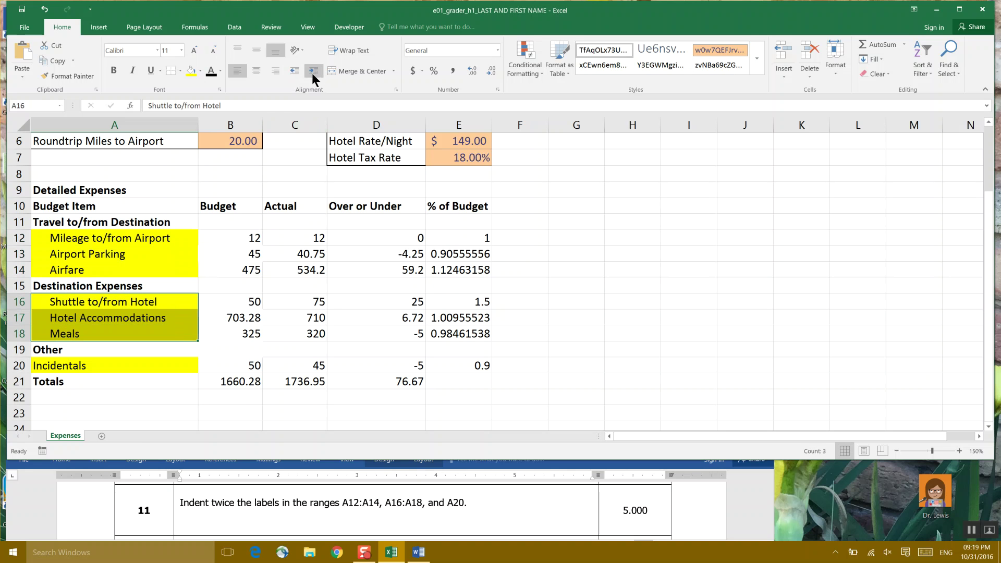
left_click(138, 367)
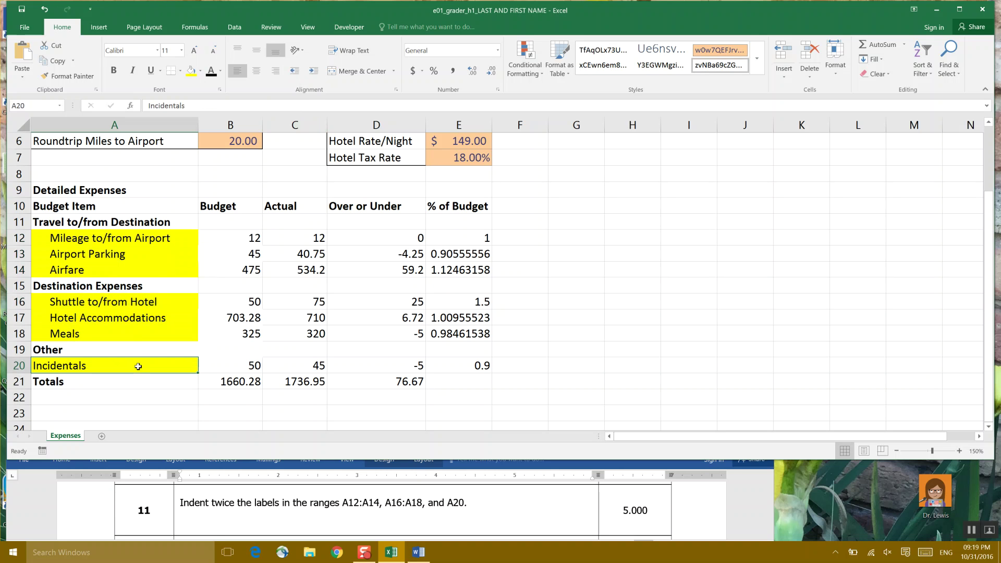
left_click(313, 71)
left_click(313, 70)
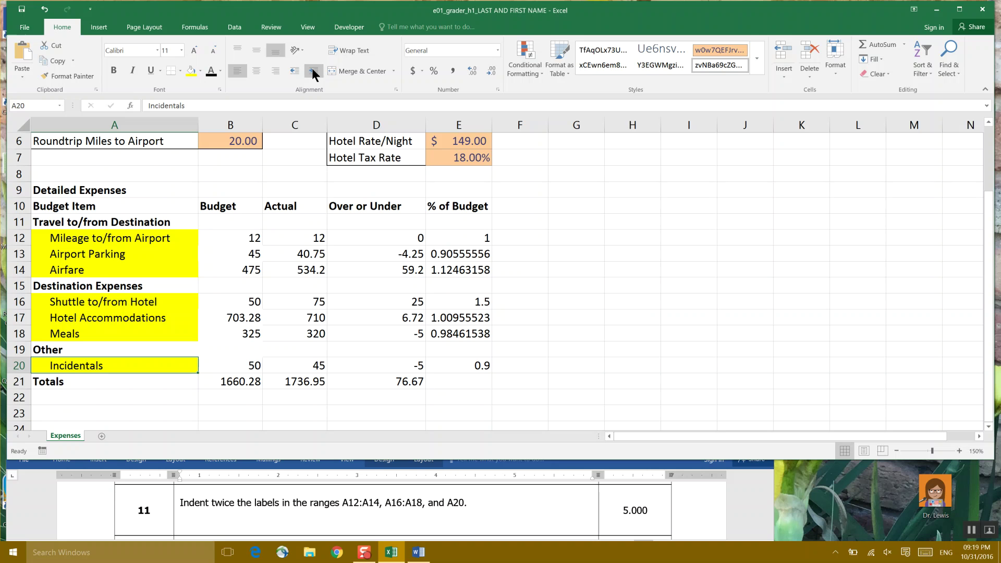
- Save the workbook and apply Accounting format to the mileage amounts B12:D12
left_click(22, 9)
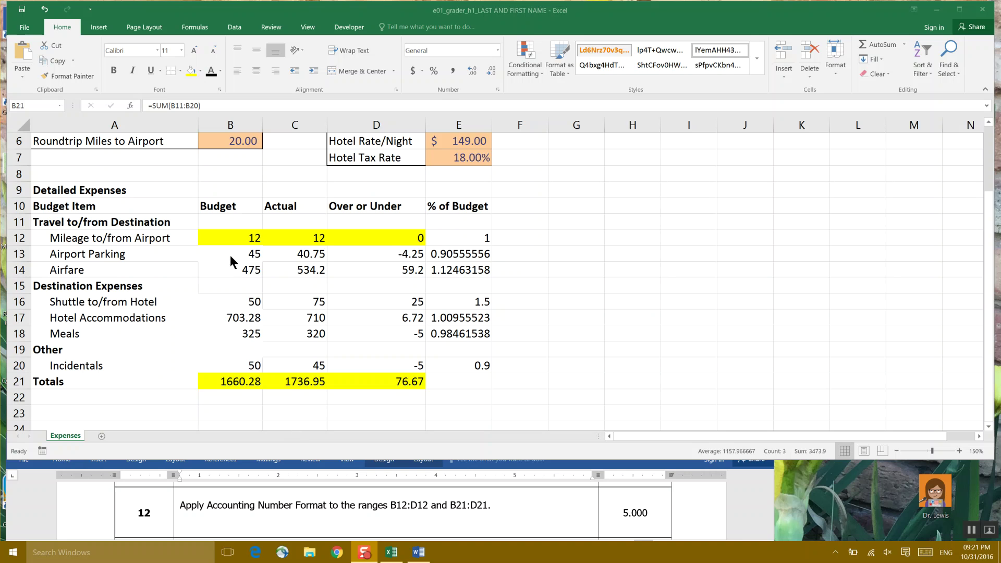
left_click_drag(230, 234, 357, 236)
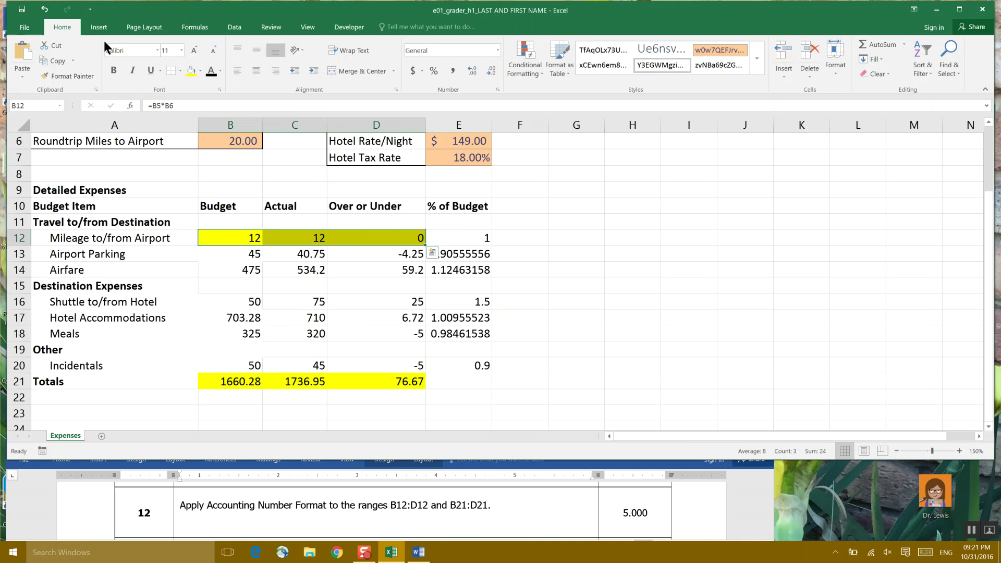
left_click(497, 50)
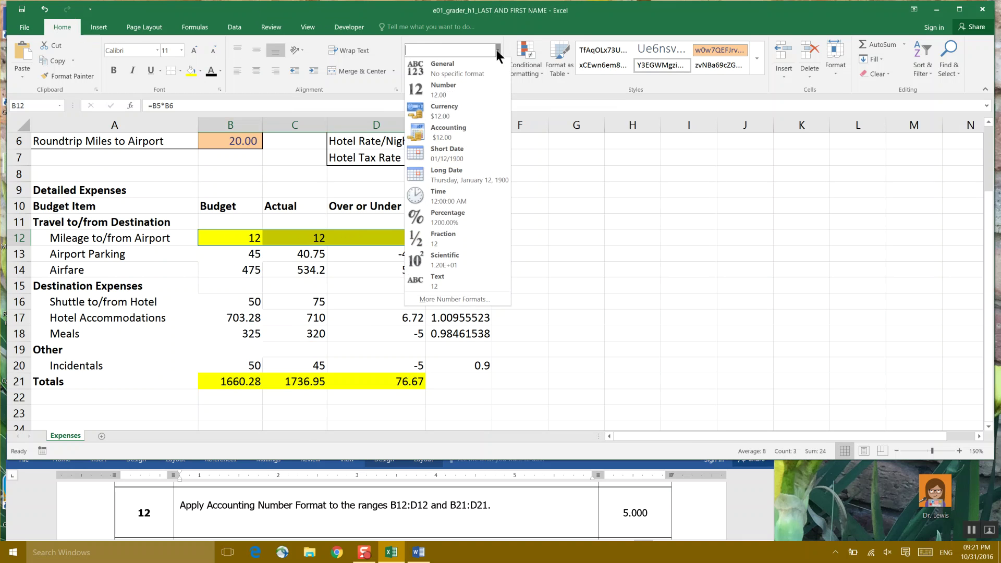
left_click(495, 133)
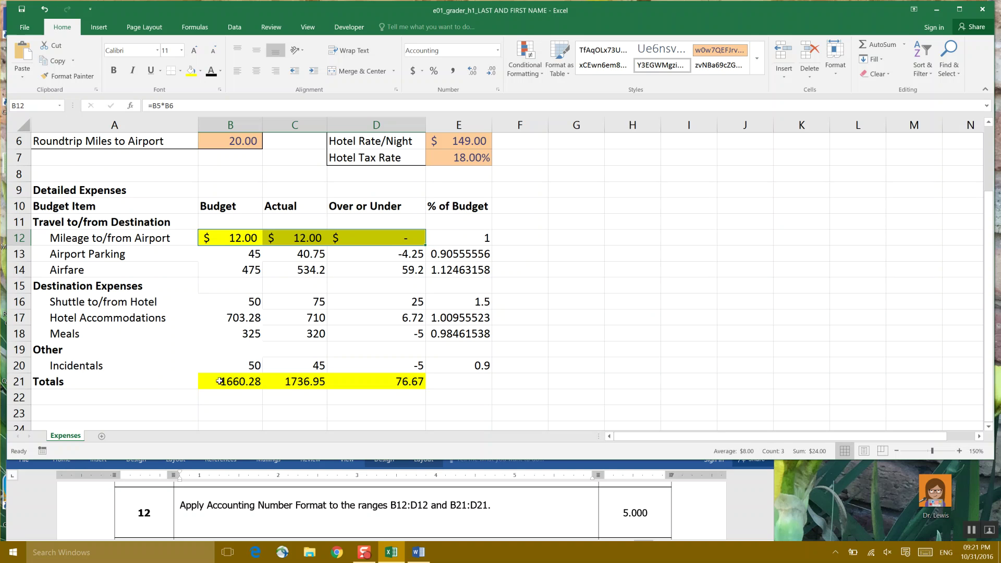
- Apply Accounting format to the Totals values in B21:D21
left_click_drag(219, 381, 365, 380)
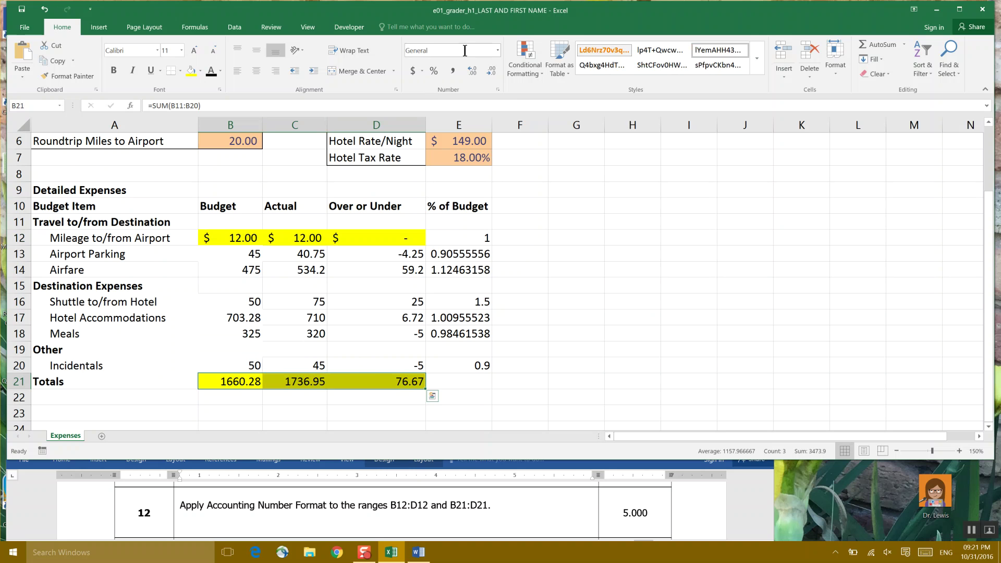
left_click(498, 50)
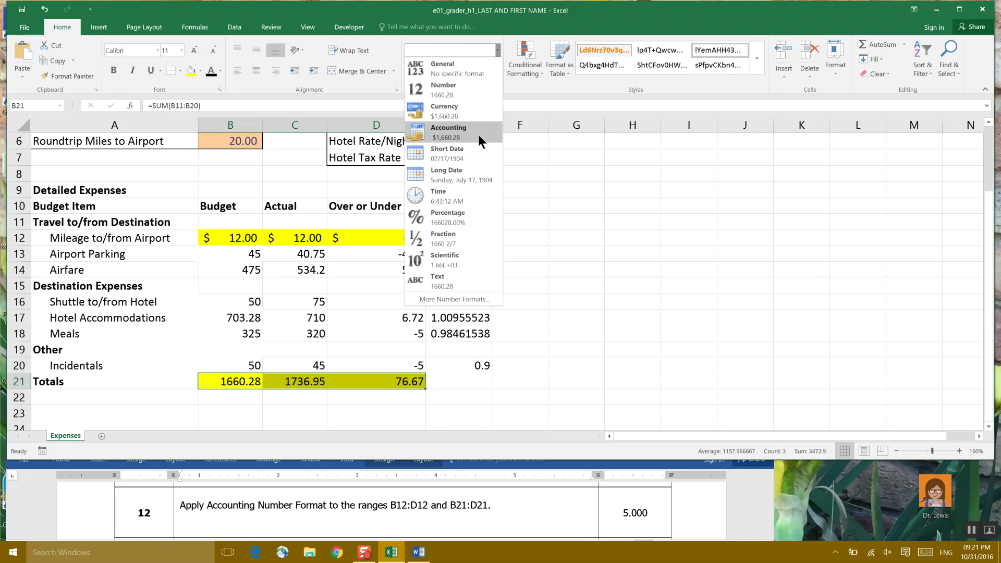
left_click(477, 134)
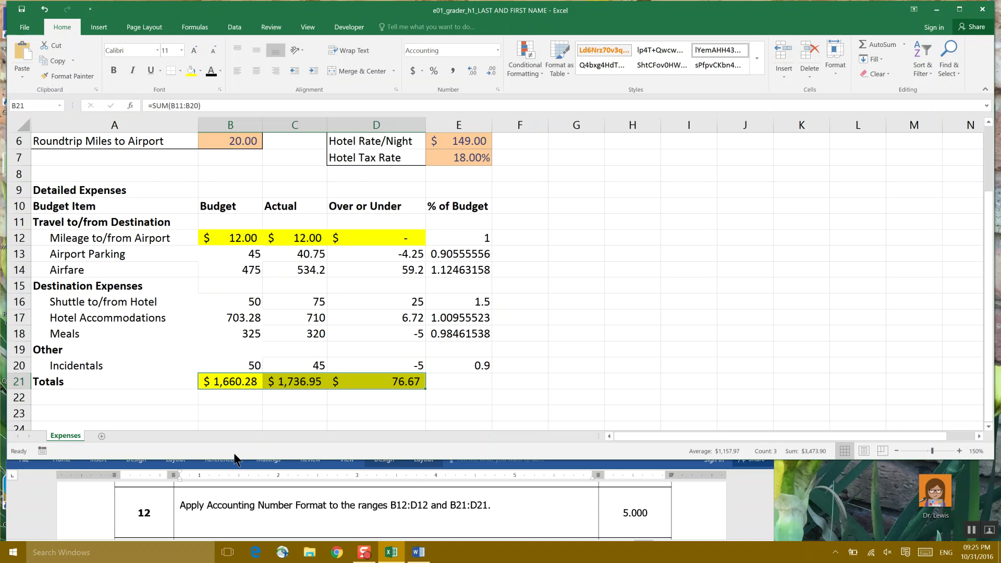
- Remove the yellow fill from the Totals row B21:D21
left_click_drag(218, 381, 386, 381)
left_click(200, 71)
left_click(207, 162)
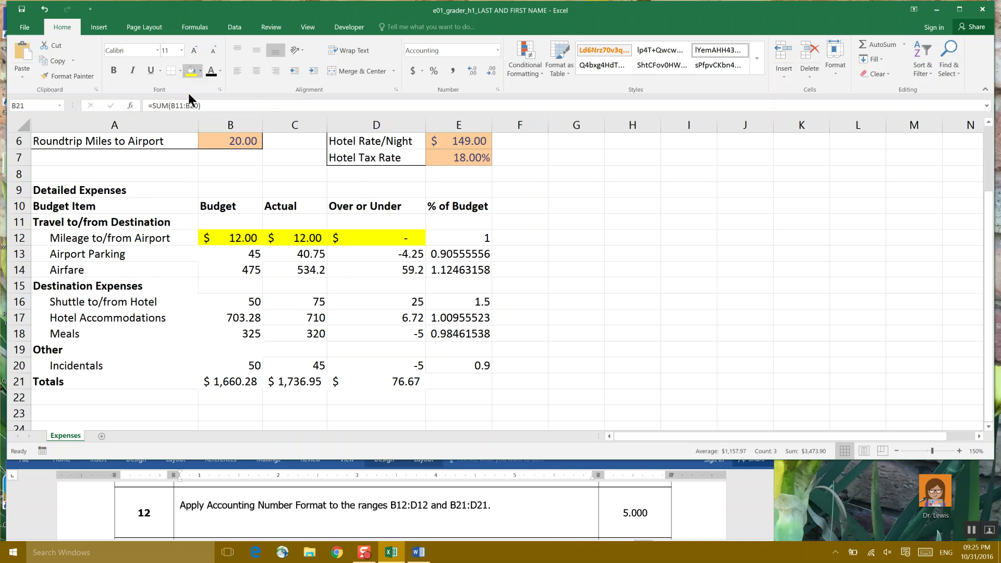
- Clear the yellow fill from the mileage row B12:D12 and save the workbook
left_click_drag(215, 236, 362, 238)
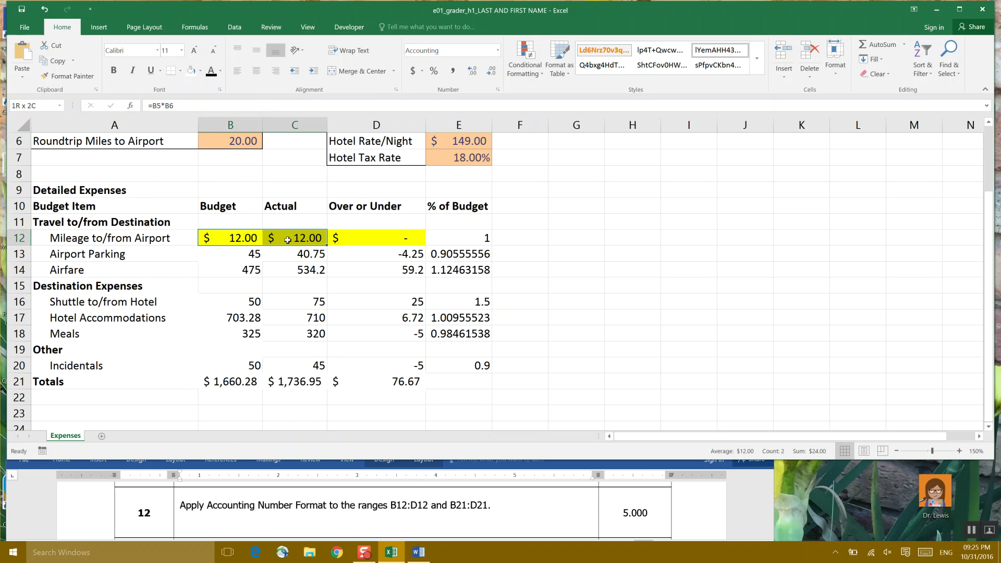
left_click(189, 74)
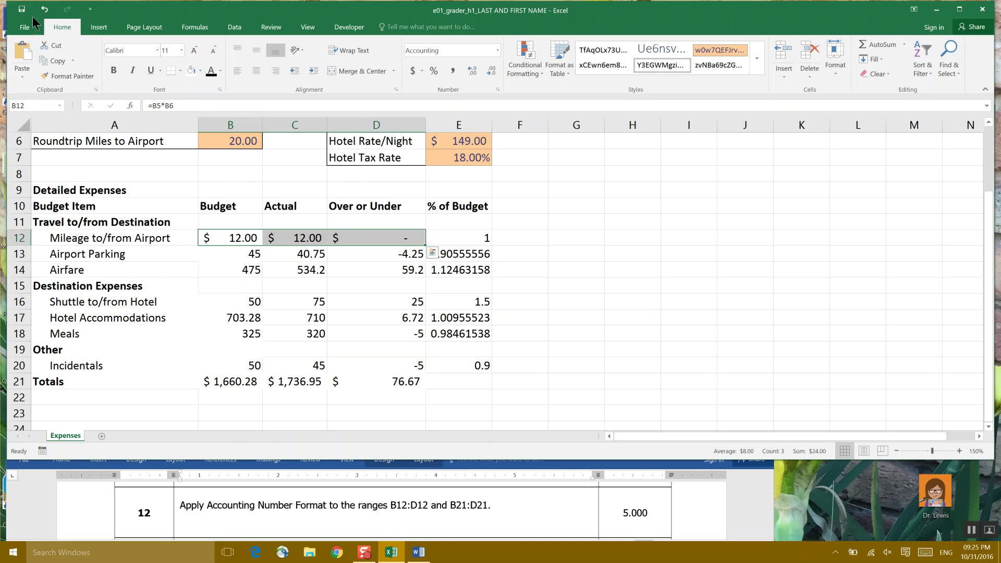
left_click(19, 9)
- Move the instructions to step 13 (Comma Style for B13:D20), then return to cell B13
left_click(347, 512)
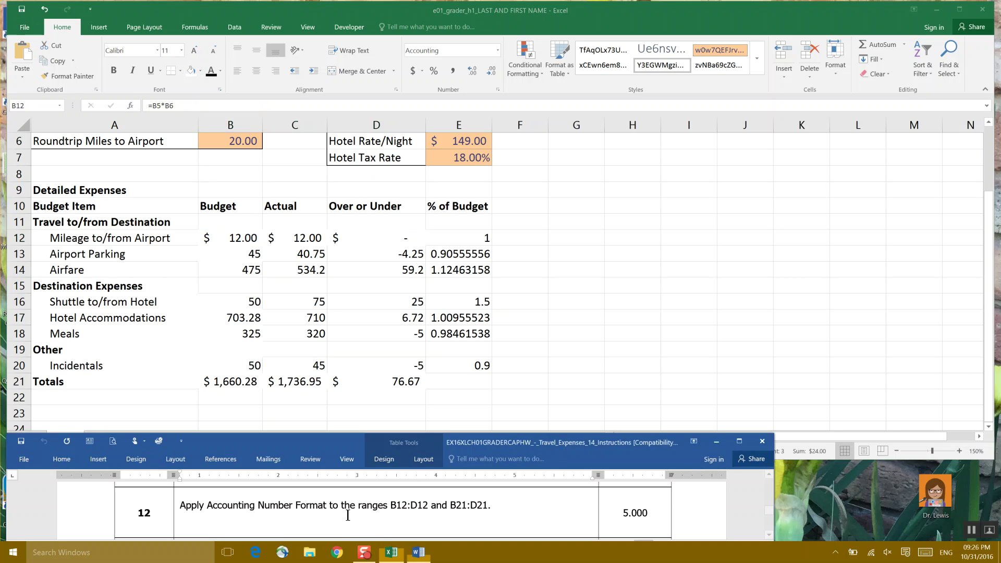
left_click(769, 535)
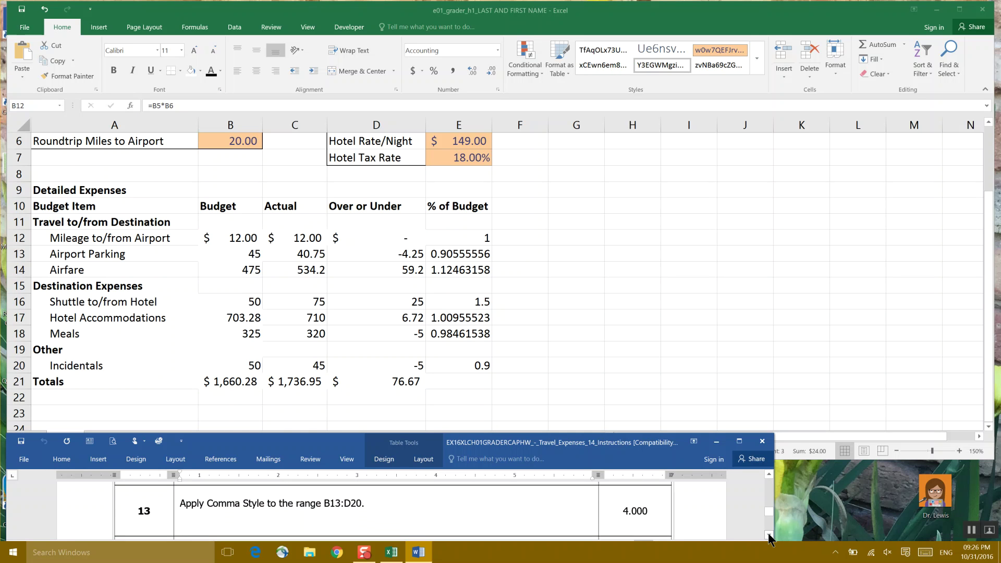
left_click(808, 419)
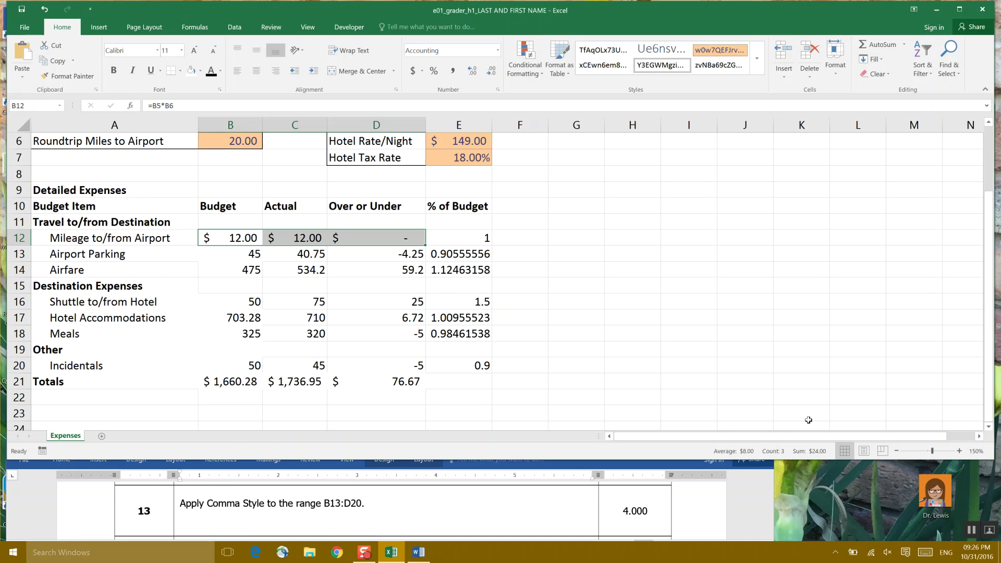
left_click(776, 384)
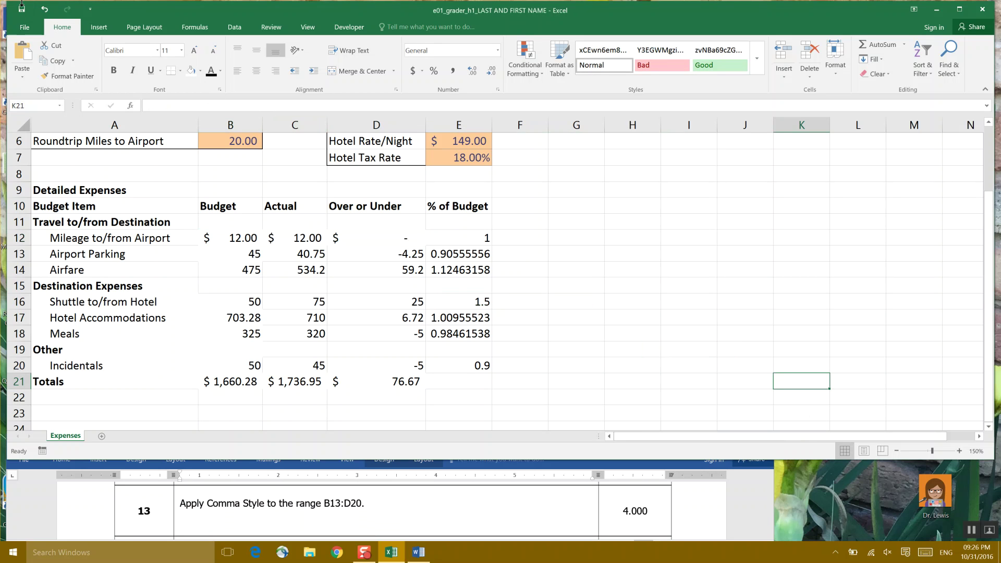
left_click(972, 530)
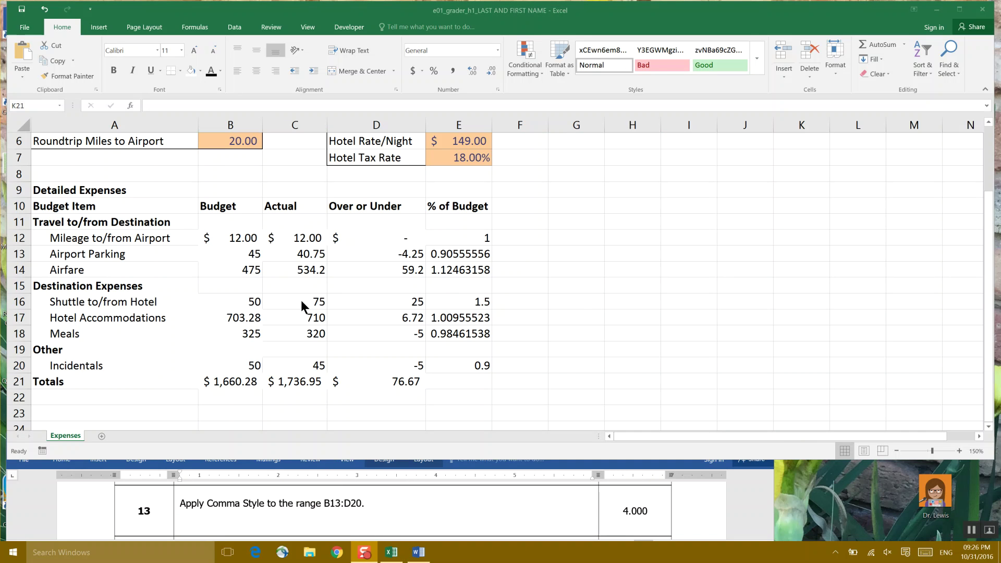
left_click(238, 253)
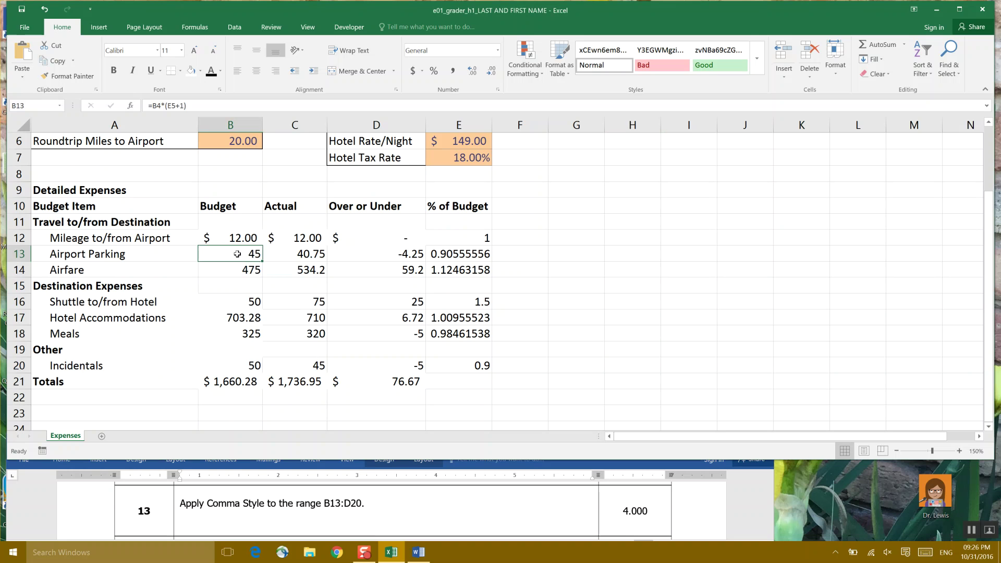
left_click_drag(237, 254, 373, 314)
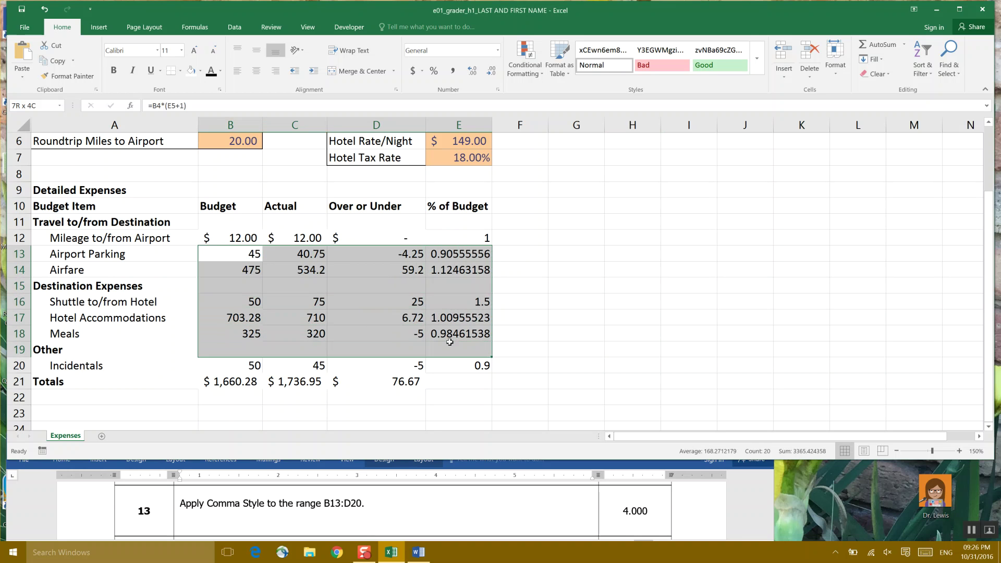
left_click_drag(449, 341, 454, 360)
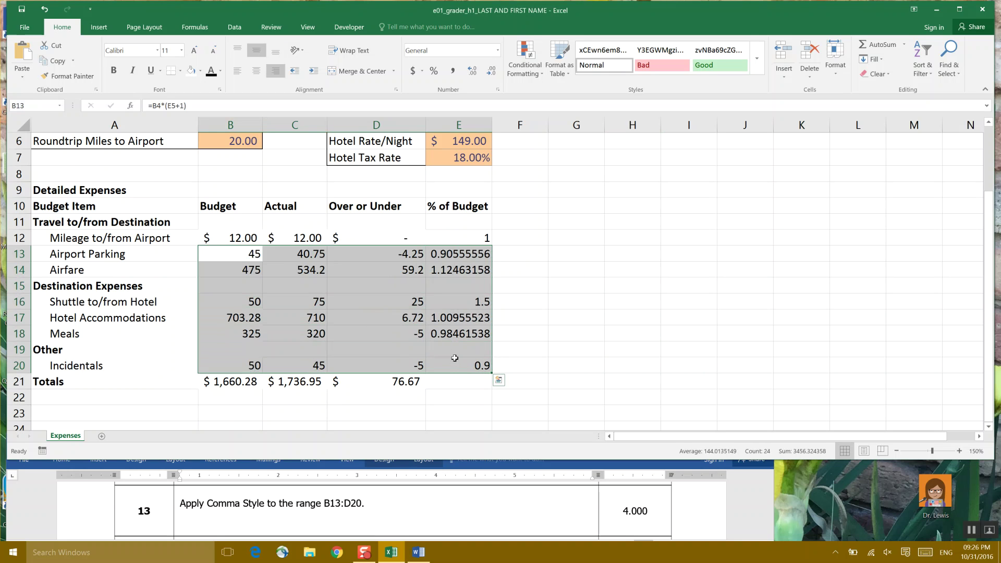
left_click(499, 51)
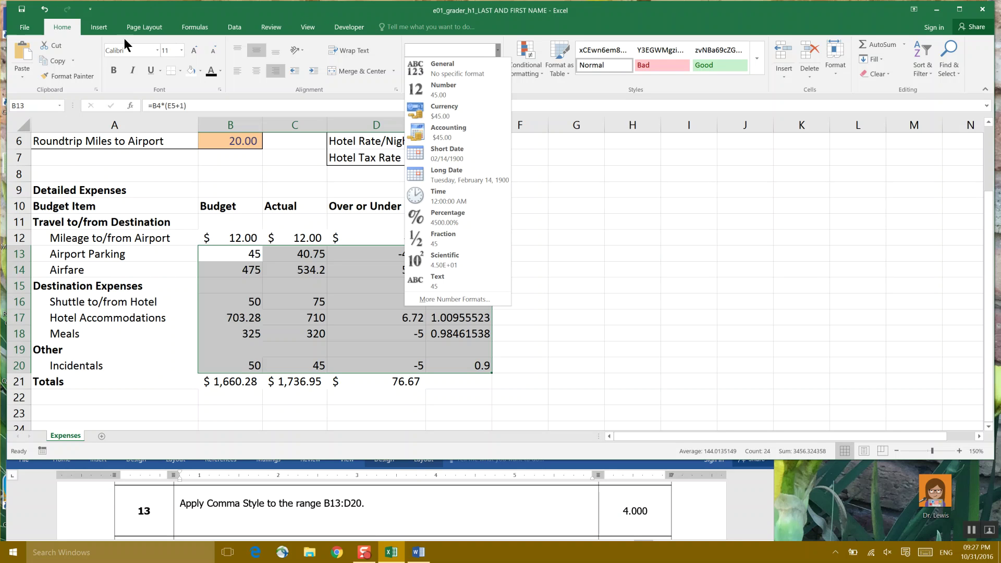
left_click(103, 27)
left_click(102, 27)
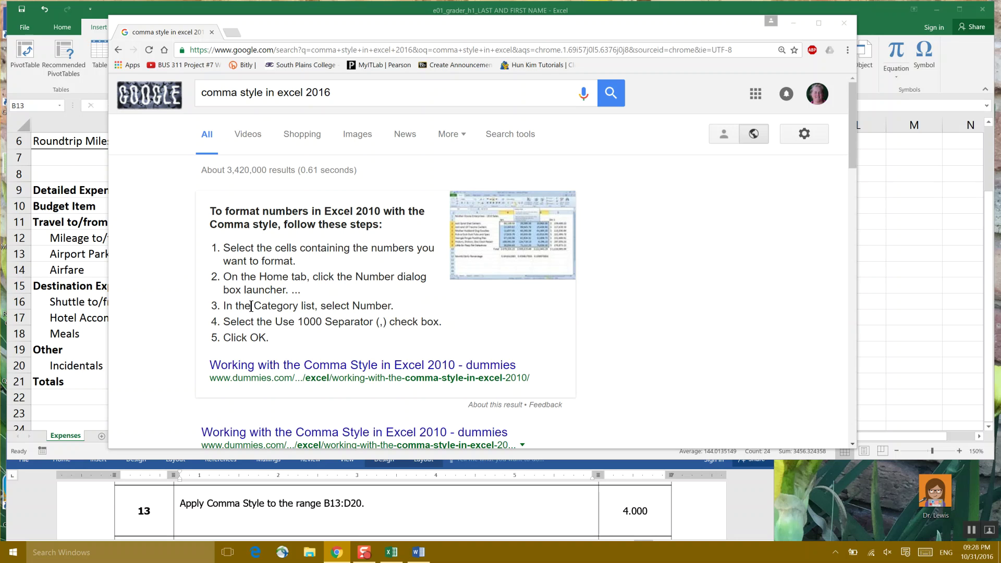
- Highlight the answer's steps for adding a thousands separator, then close Chrome
left_click_drag(253, 305, 420, 328)
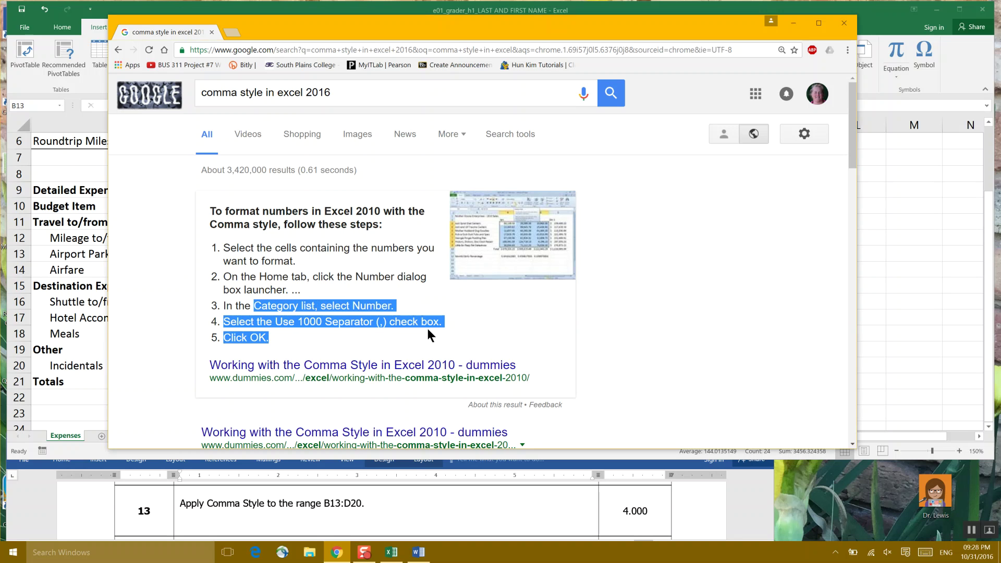
left_click(845, 23)
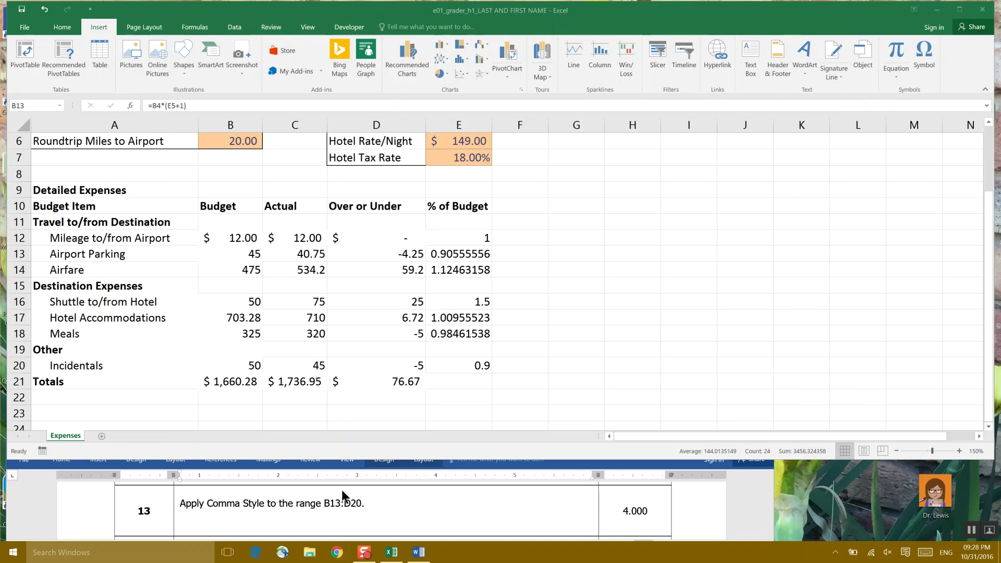
- Select the expense figures B13:E20, from Airport Parking through Incidentals
left_click(213, 254)
left_click_drag(213, 254, 453, 372)
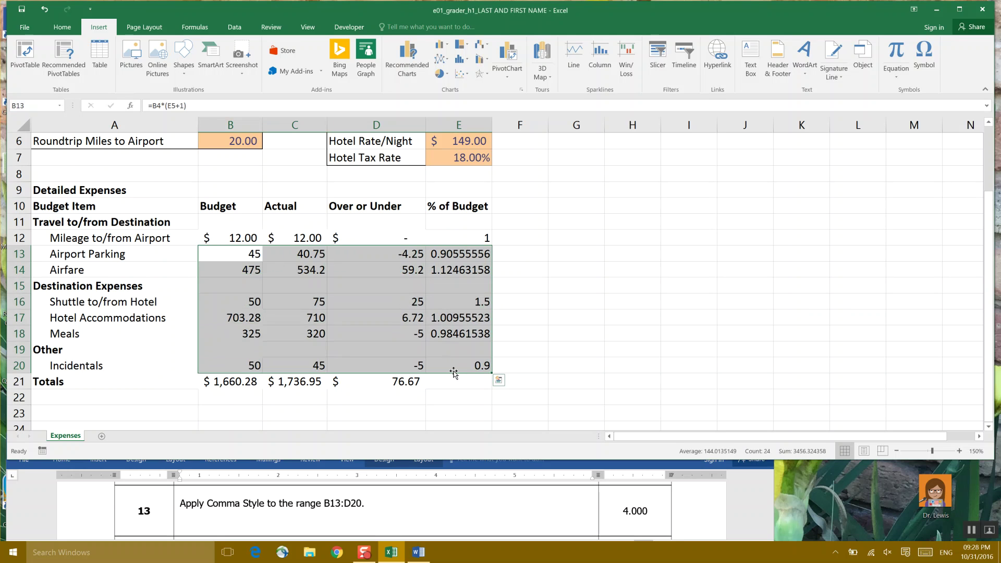
- Format B13:E20 with Comma Style so values show as 534.20 and (4.25)
left_click(60, 29)
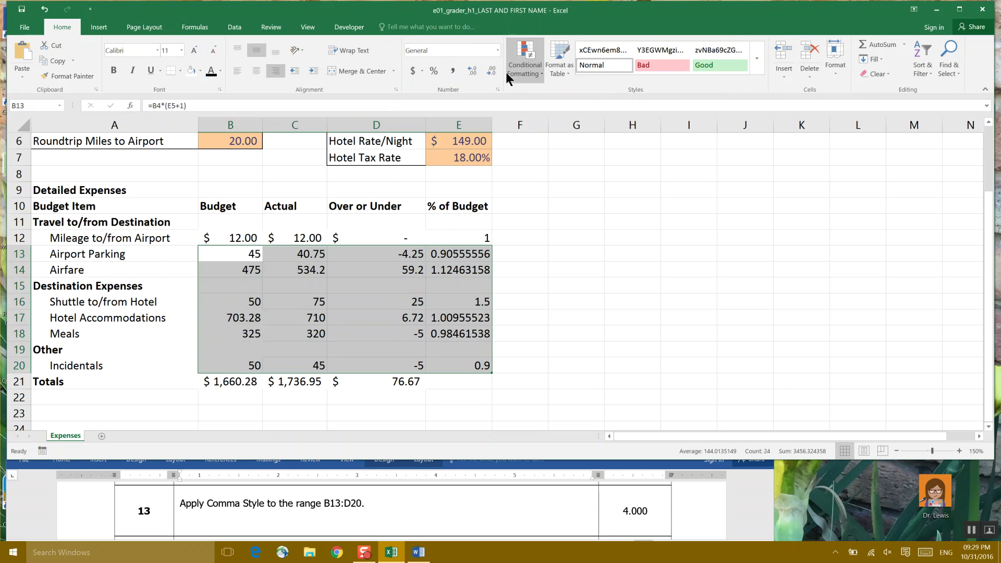
left_click(498, 50)
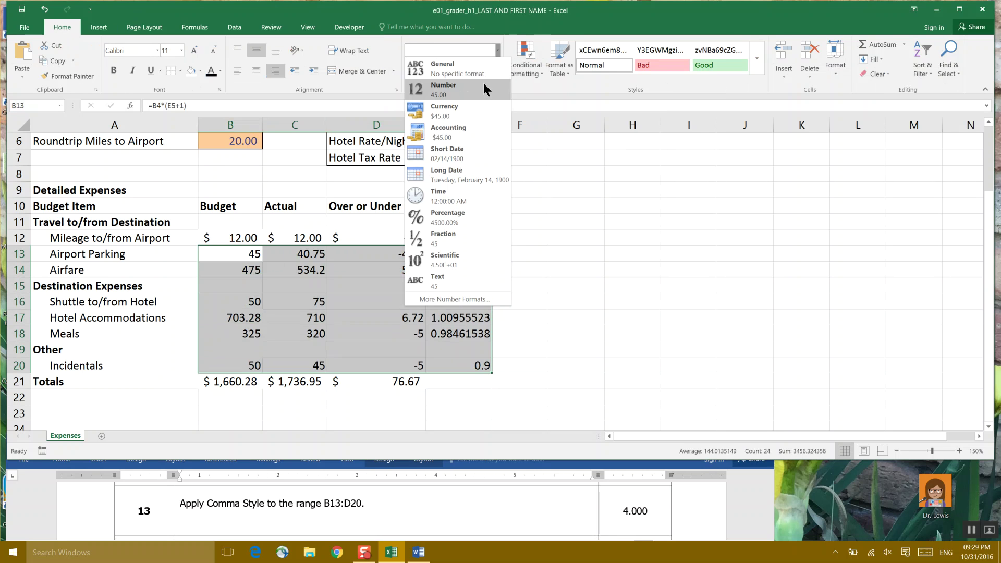
left_click(484, 86)
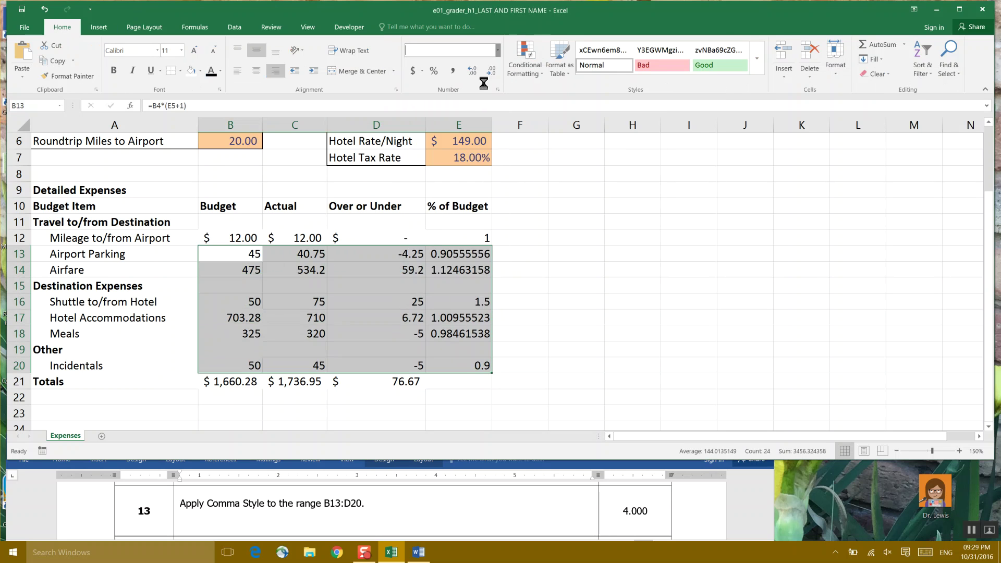
left_click(453, 70)
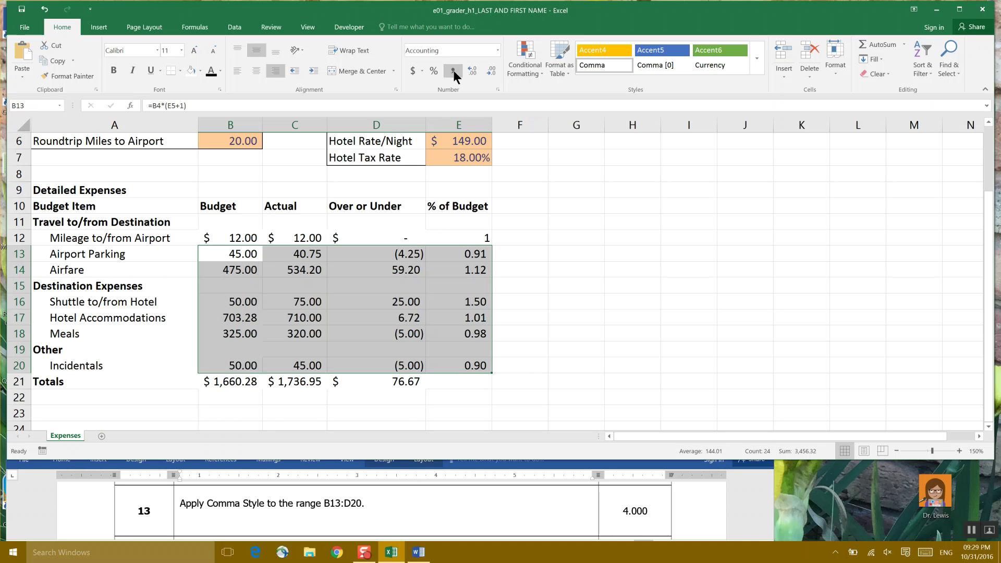
left_click(496, 52)
left_click(483, 69)
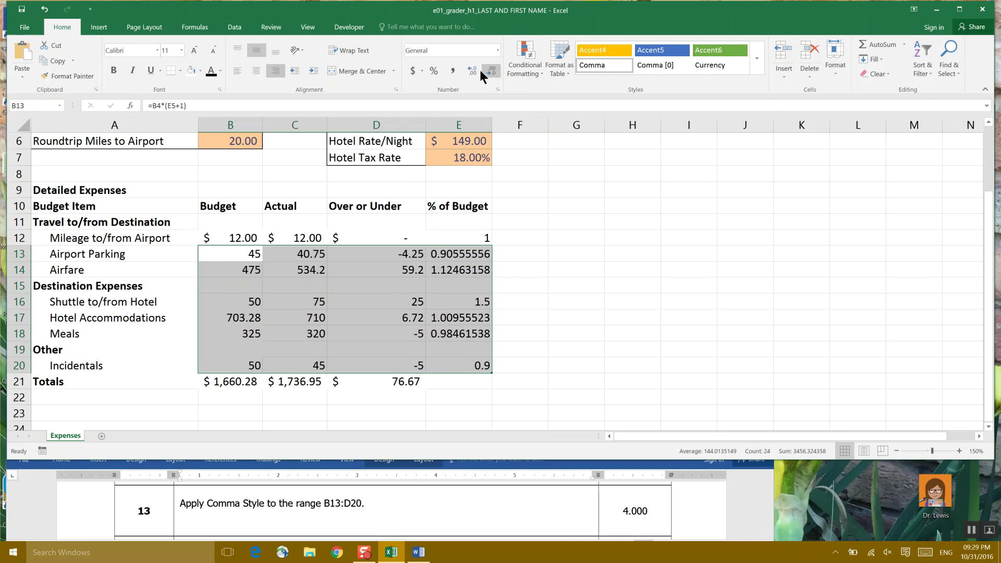
left_click(448, 71)
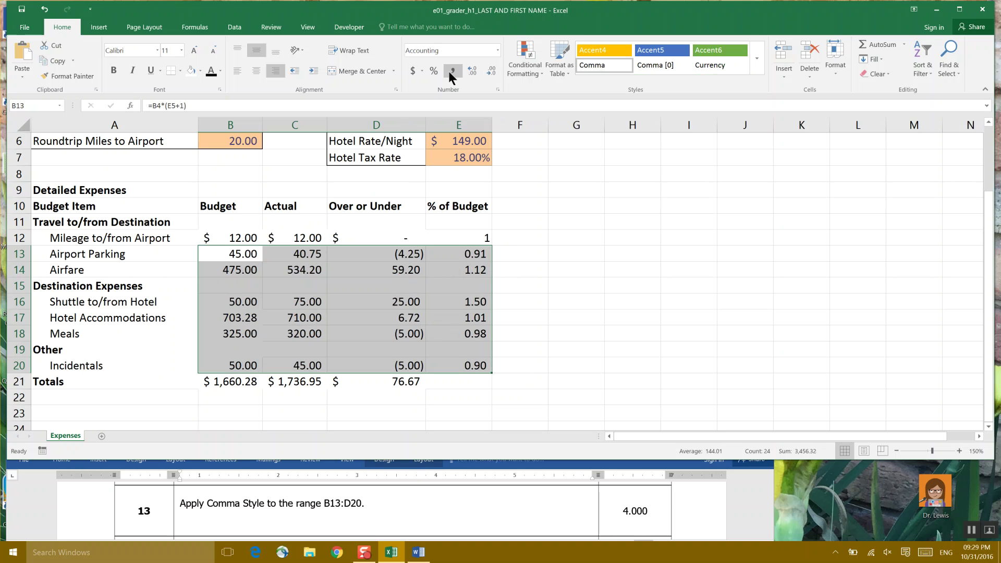